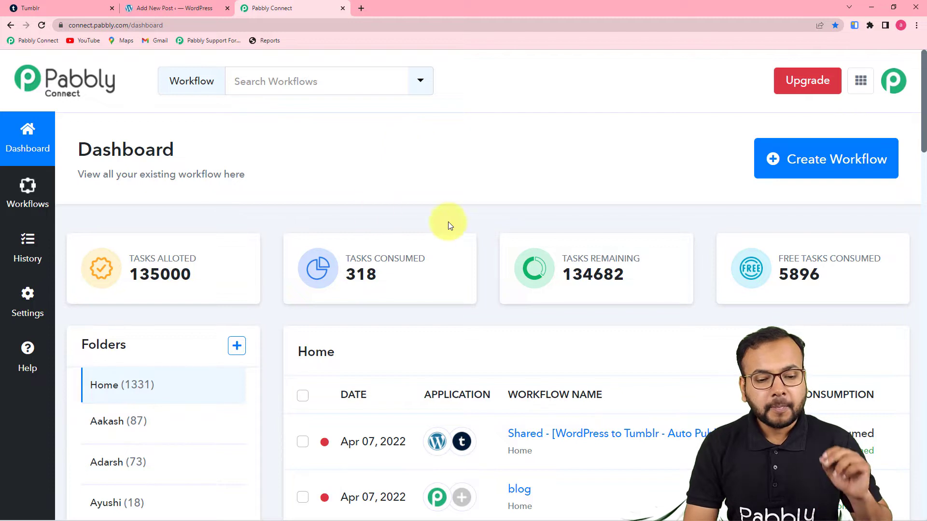
- Create a new workflow named "WordPress To Tumblr Automation"
mouse_move(771, 241)
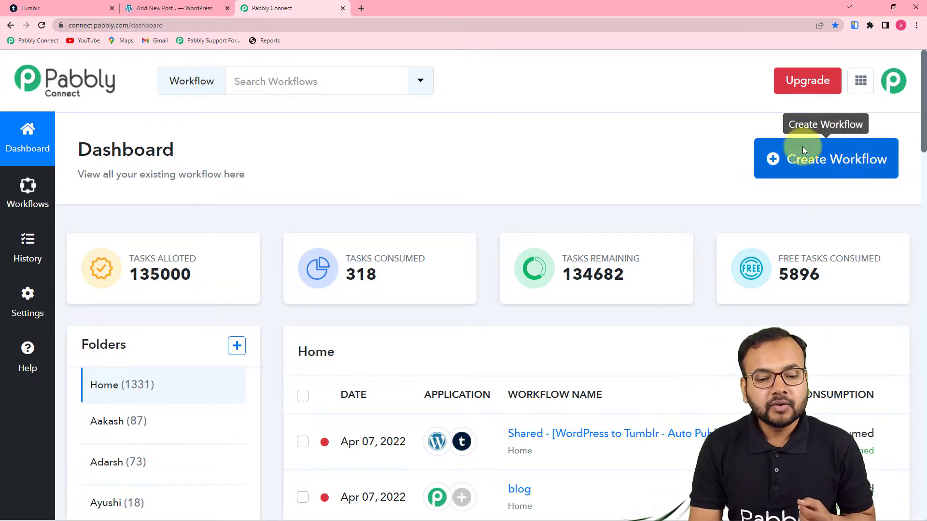
left_click(801, 167)
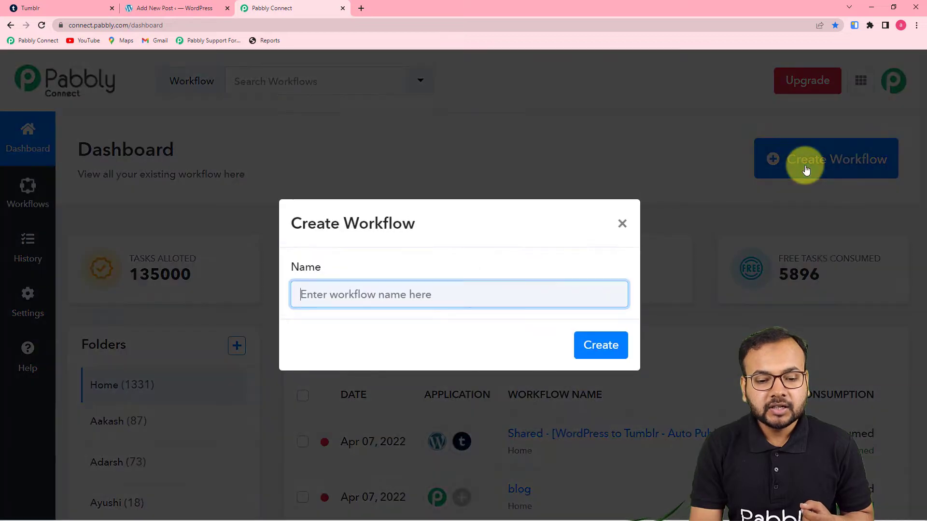
left_click(407, 296)
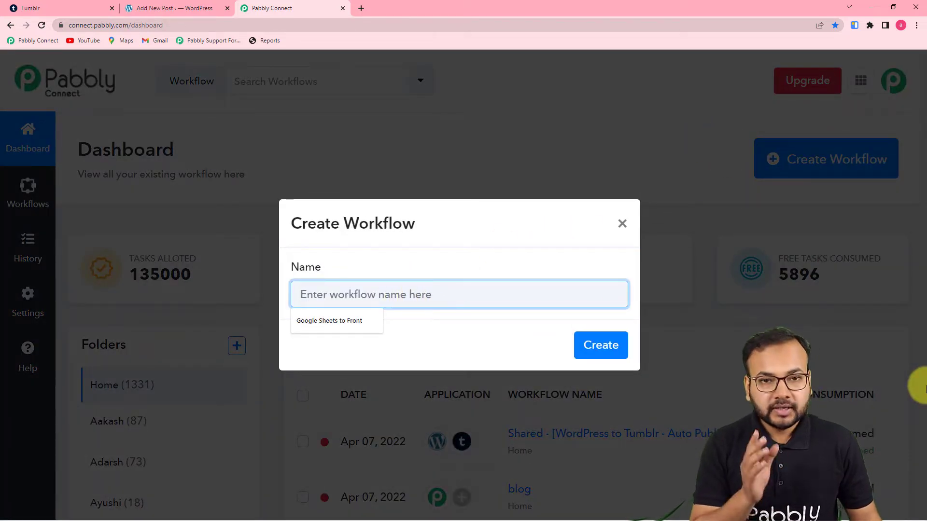
type("W")
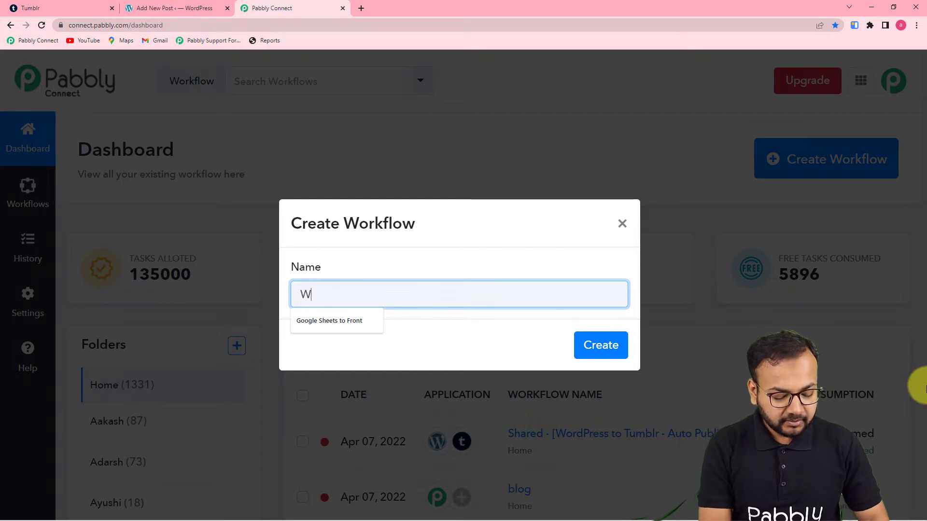
type("ordpress")
key("BackSpace")
key("BackSpace")
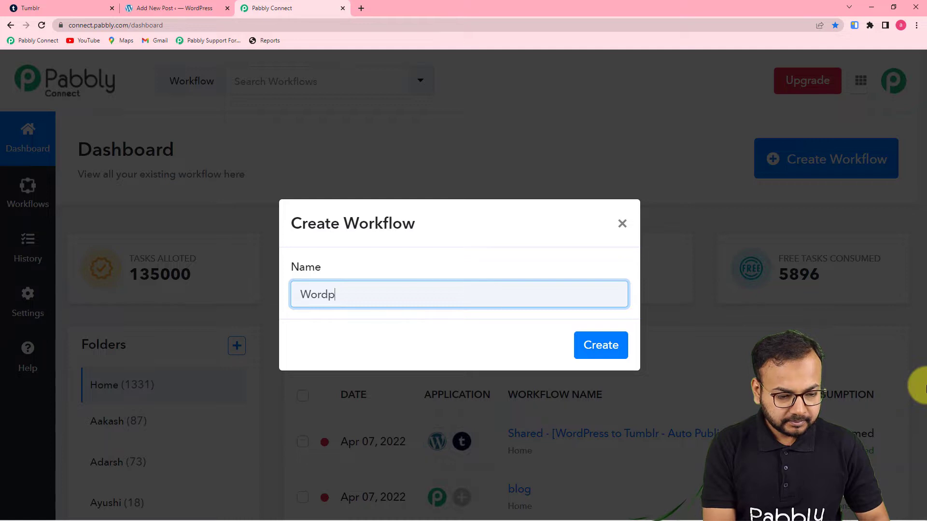
type("ress ")
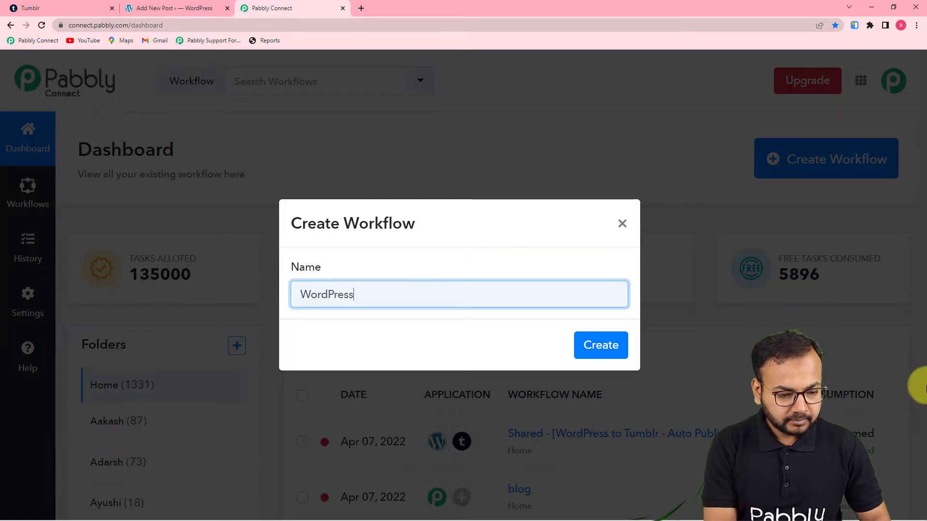
type("To")
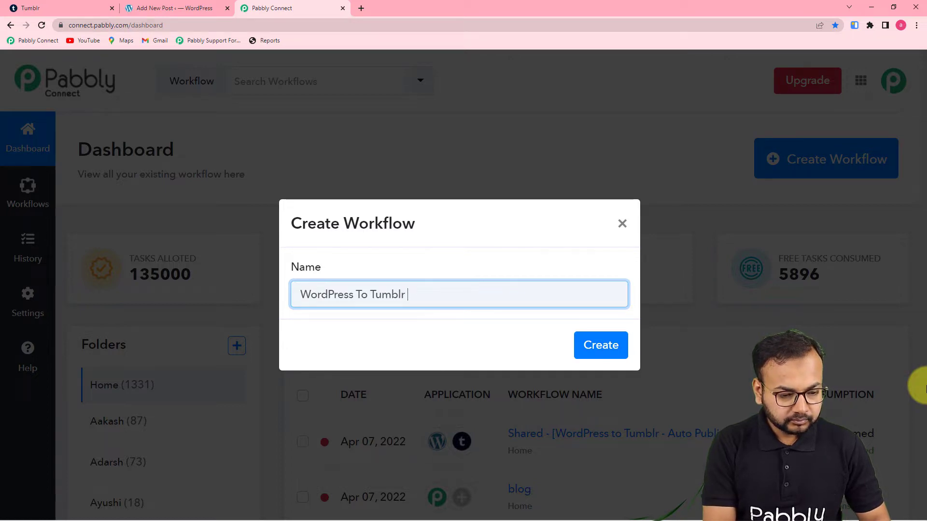
type("Tumblr Automation")
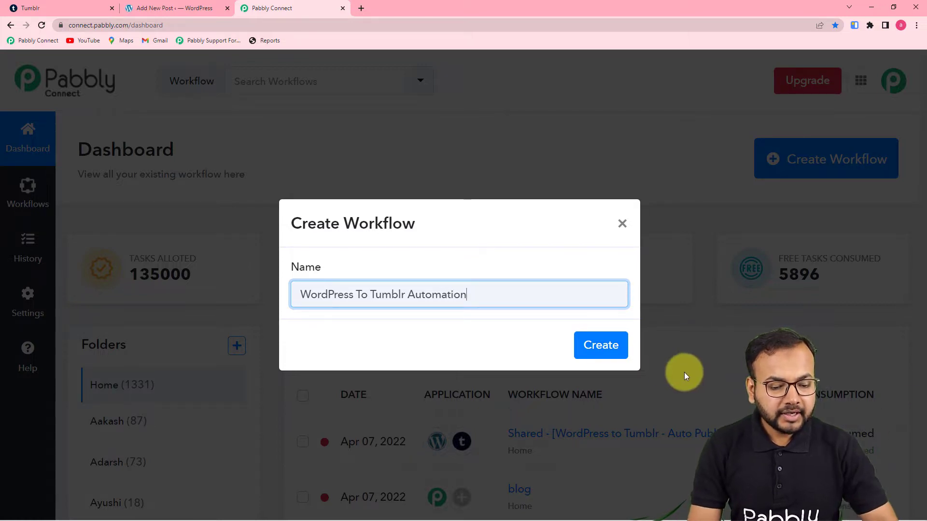
left_click(599, 348)
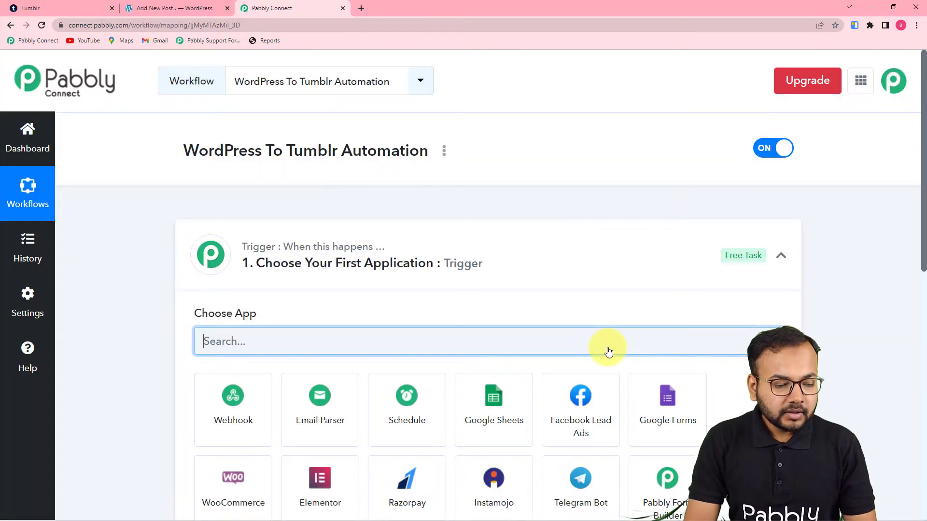
- Find WordPress in the app list and choose it as the workflow's trigger application
left_click(781, 258)
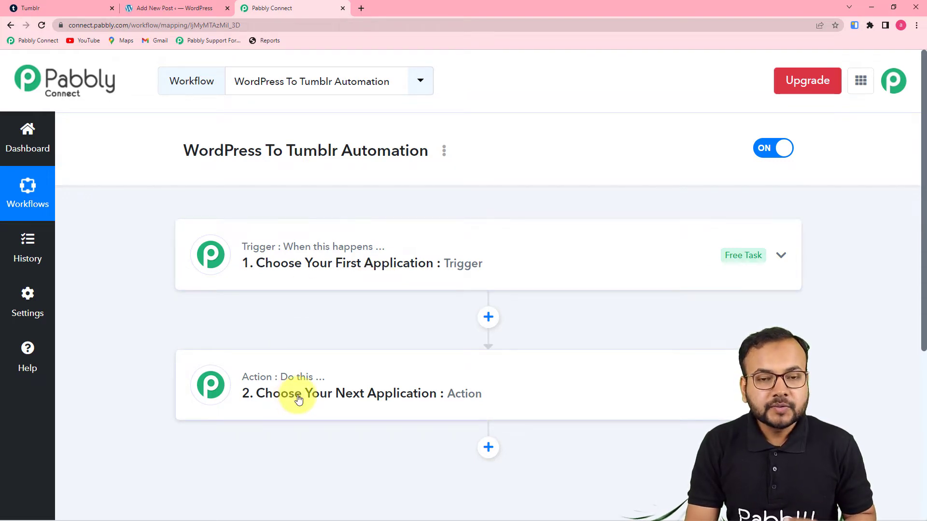
left_click(296, 276)
scroll(296, 272, "down", 2)
left_click(232, 245)
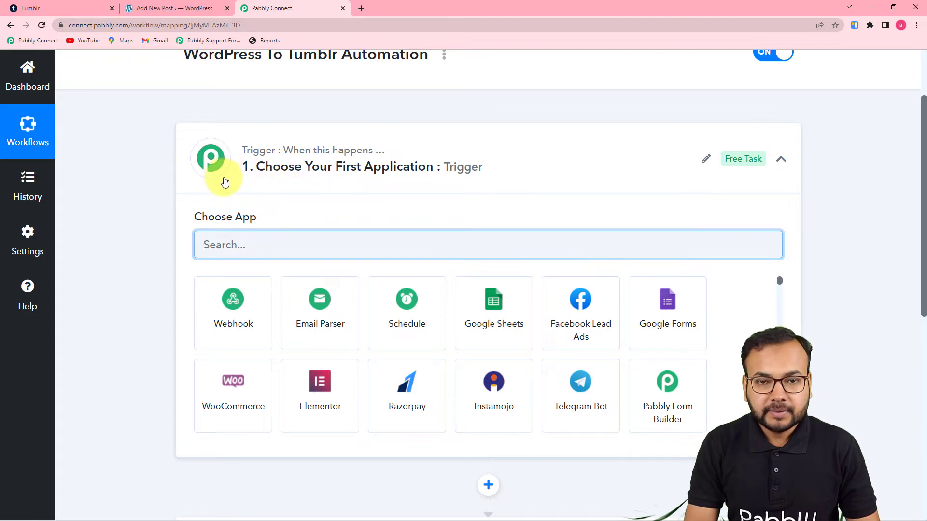
mouse_move(238, 218)
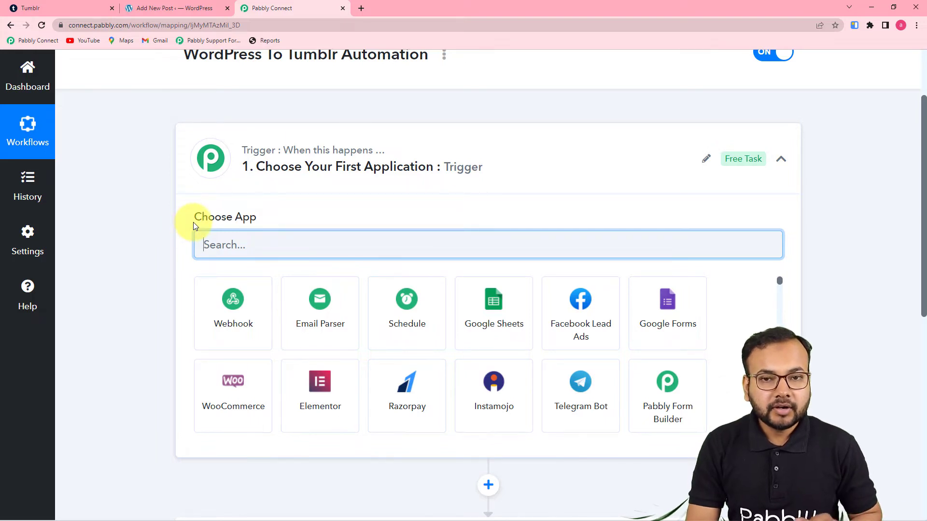
scroll(193, 222, "up", 1)
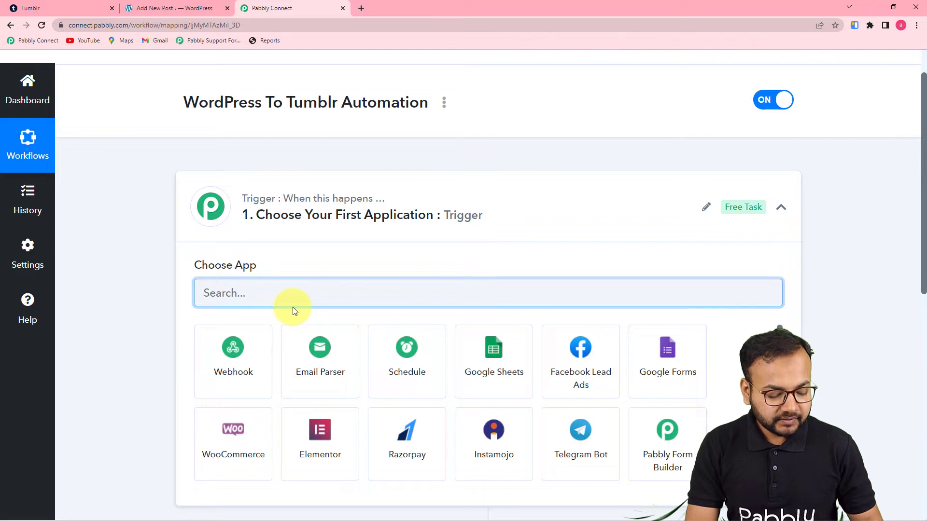
type("word")
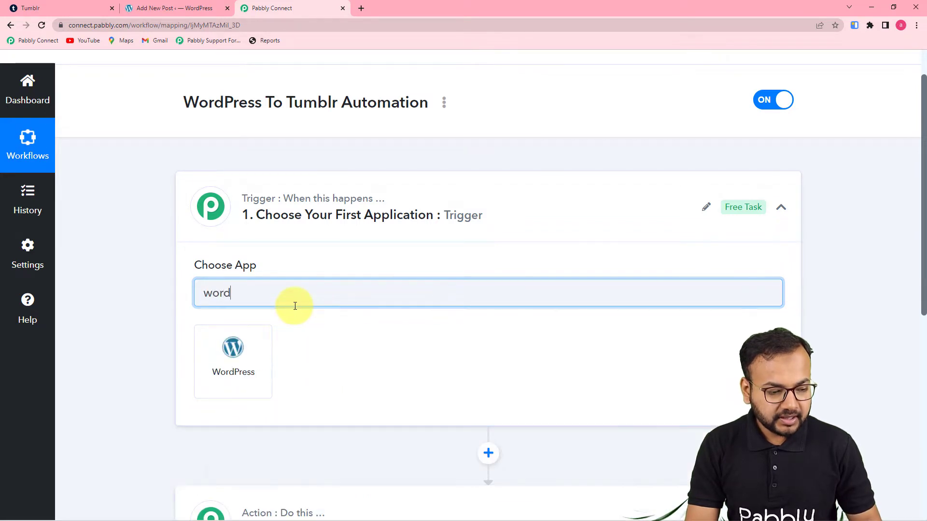
left_click(259, 353)
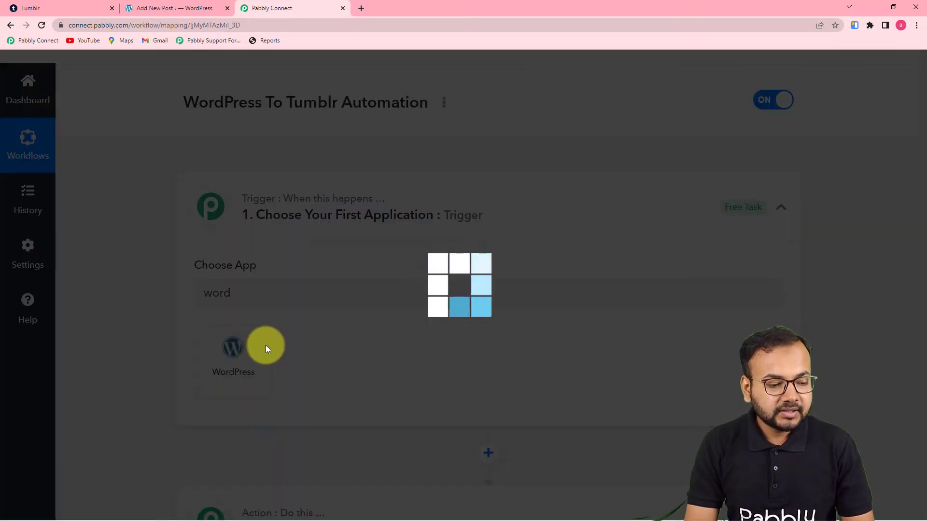
- Set the WordPress trigger event to New Post Published and copy the workflow's webhook URL
scroll(311, 343, "down", 3)
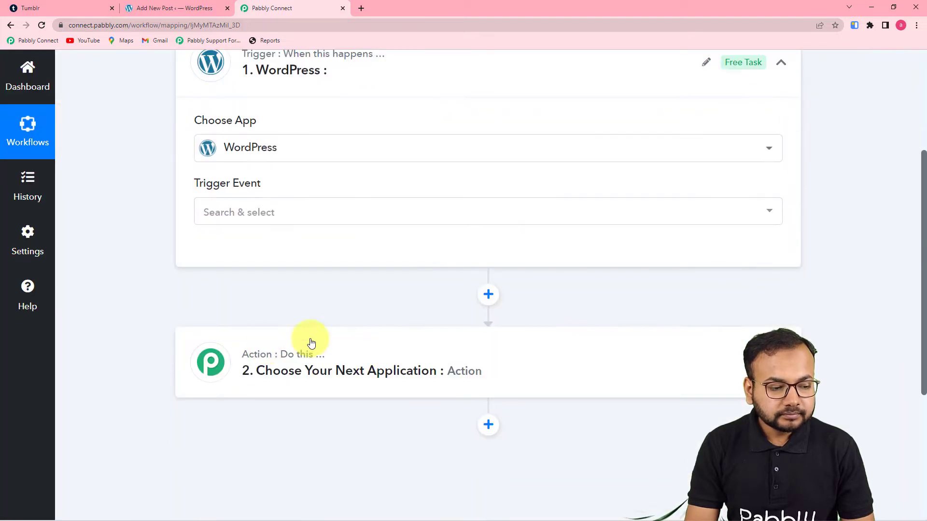
left_click(282, 213)
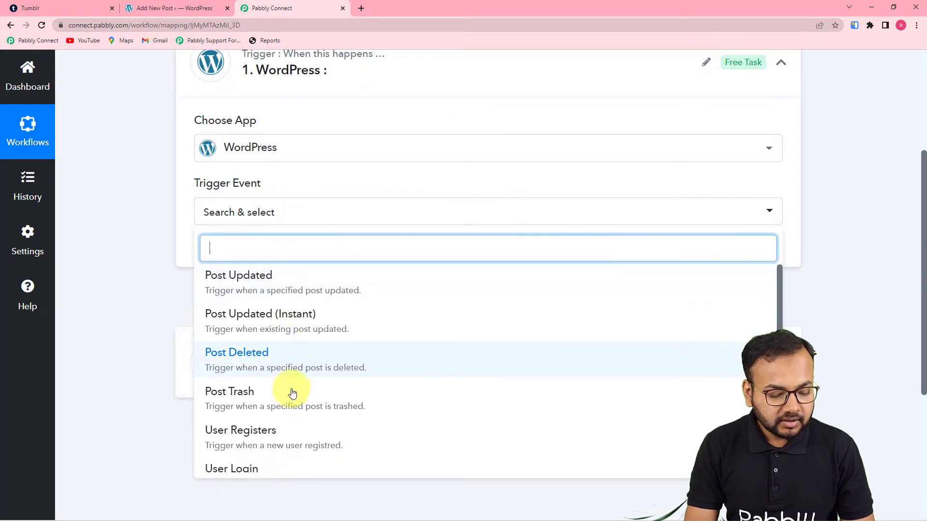
scroll(292, 394, "down", 4)
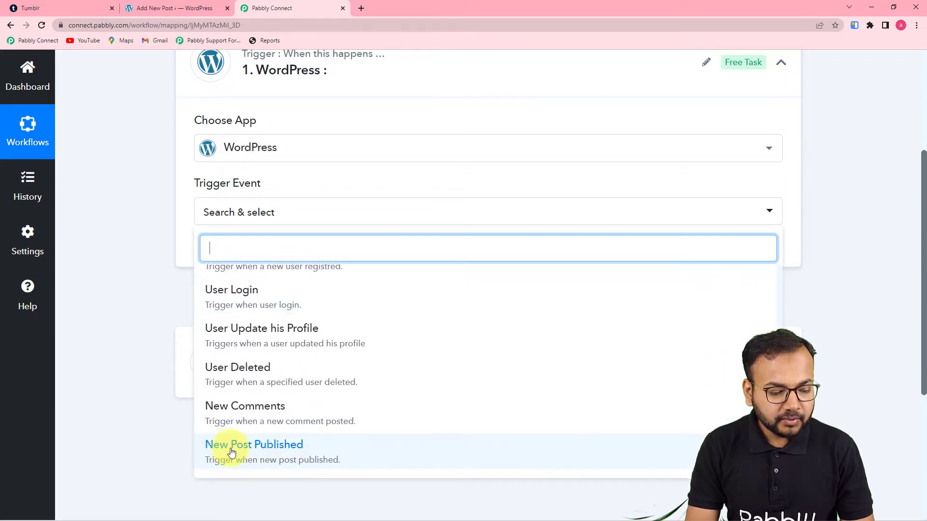
left_click(273, 459)
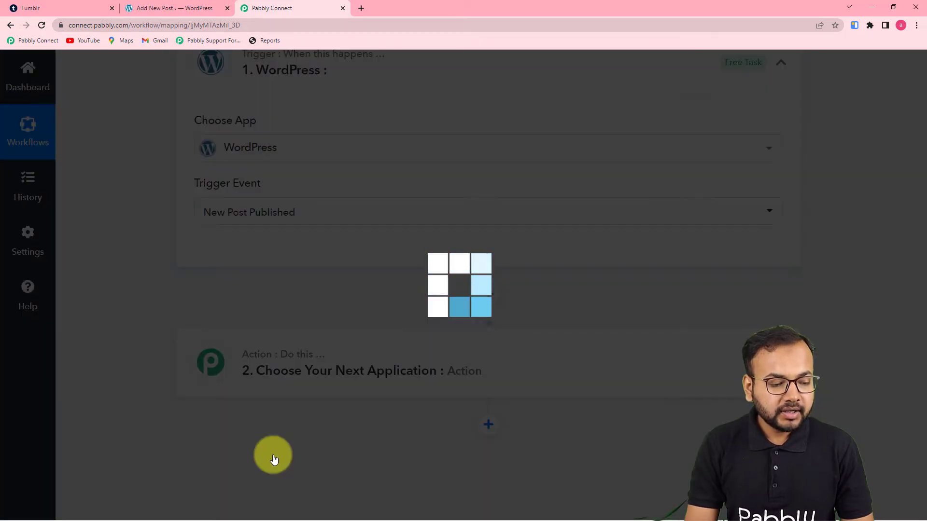
scroll(261, 326, "down", 3)
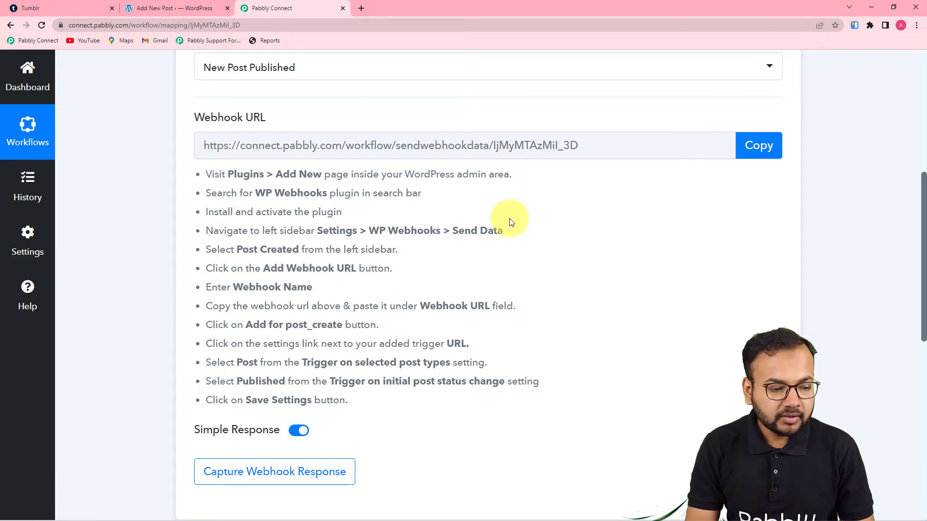
left_click(759, 154)
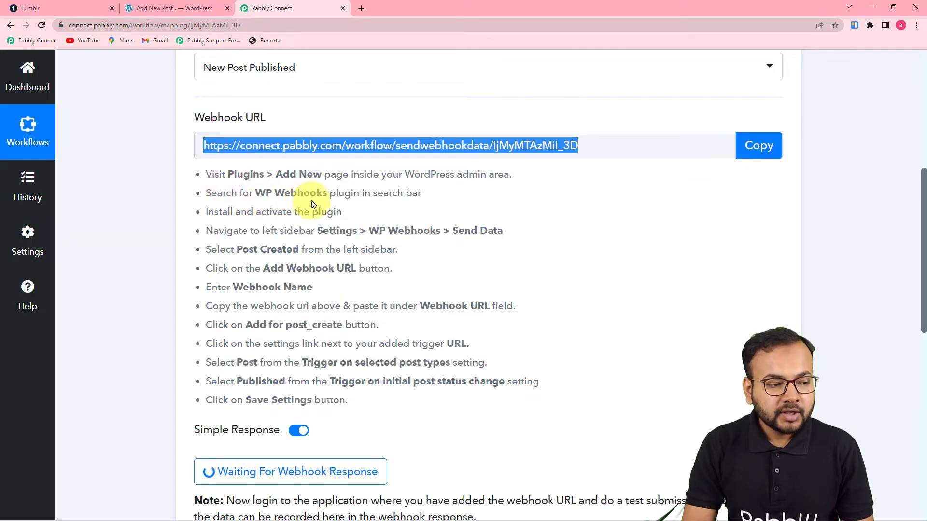
- Switch to the WordPress admin, open the page for adding plugins and search for "WP Webhooks"
left_click(147, 8)
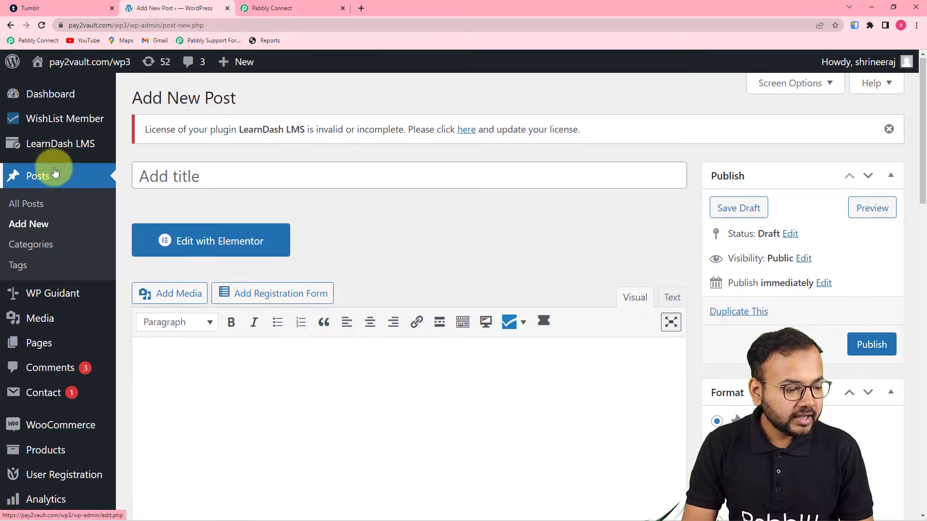
scroll(53, 173, "down", 3)
mouse_move(46, 288)
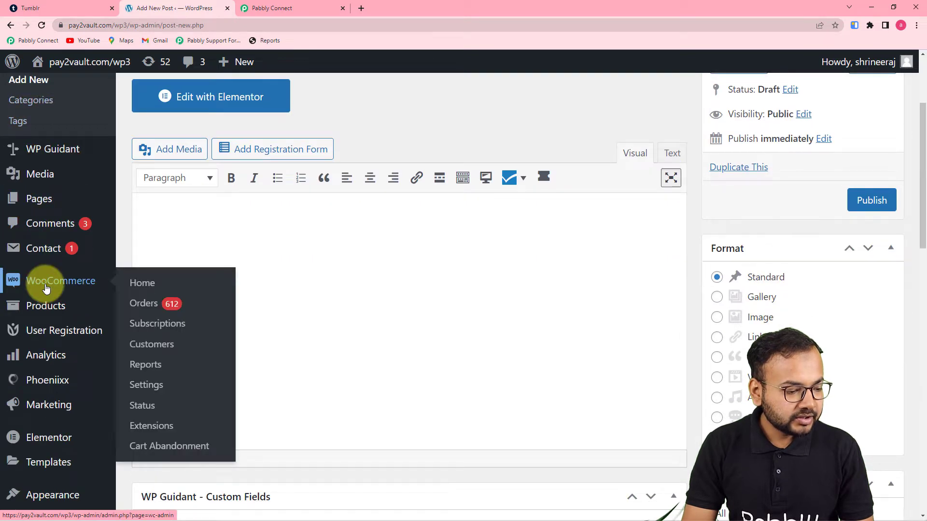
scroll(47, 289, "down", 2)
scroll(45, 283, "down", 2)
mouse_move(50, 349)
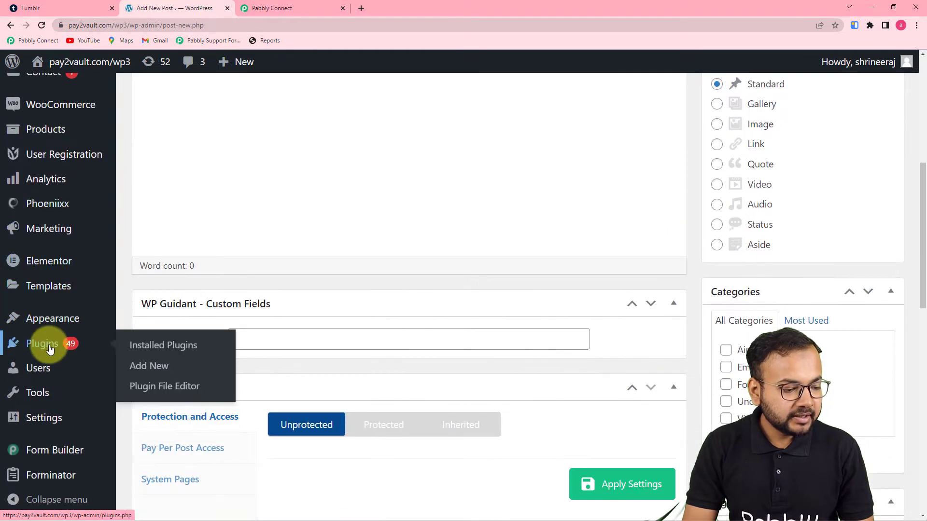
left_click(151, 368)
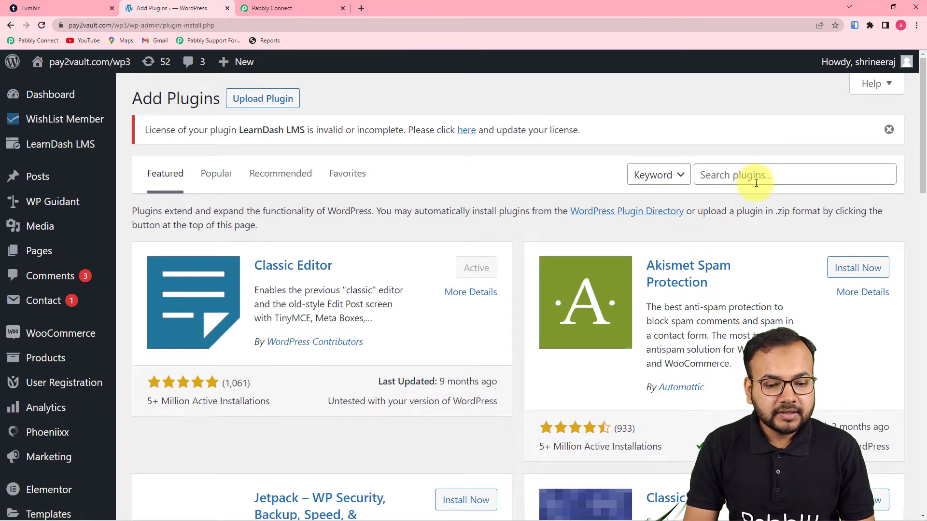
left_click(732, 174)
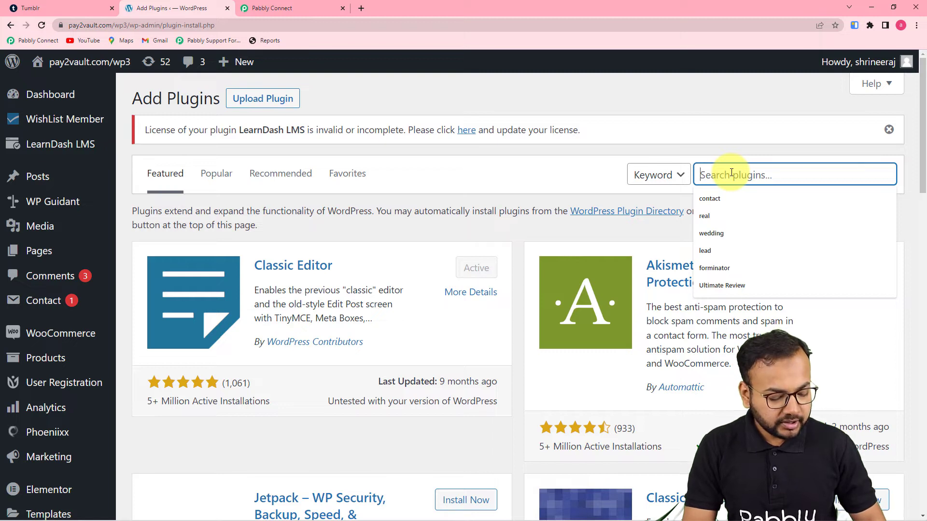
type("WP Webhooks")
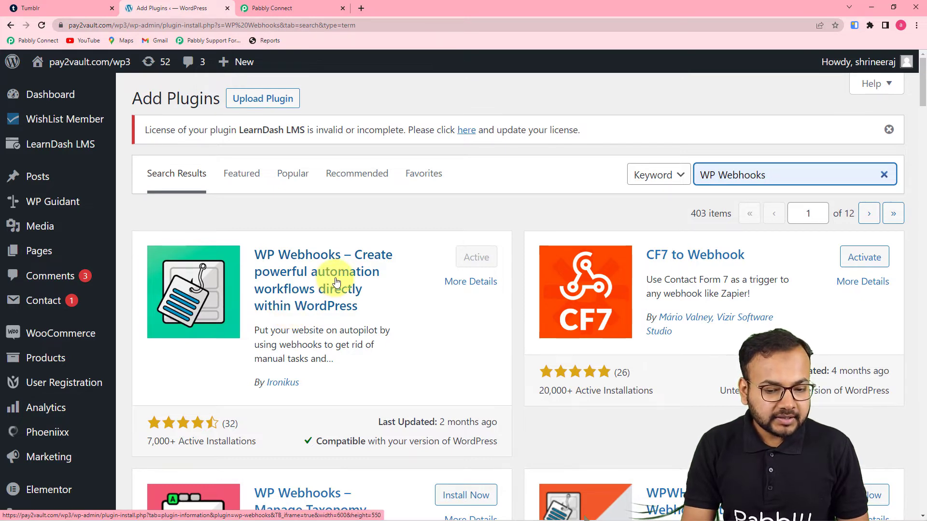
- Open the WordPress General Settings, then check the webhook setup instructions in Pabbly Connect and return to WordPress
scroll(339, 285, "down", 1)
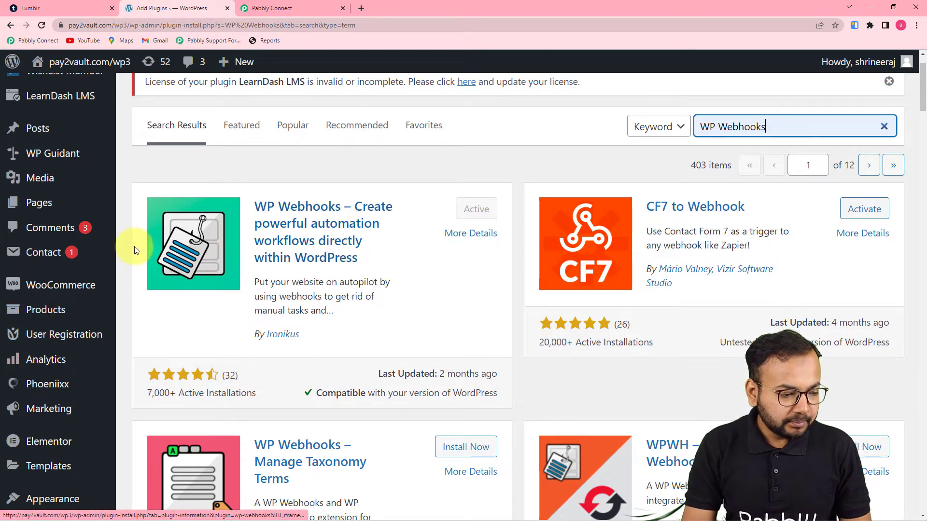
mouse_move(64, 307)
scroll(64, 307, "down", 5)
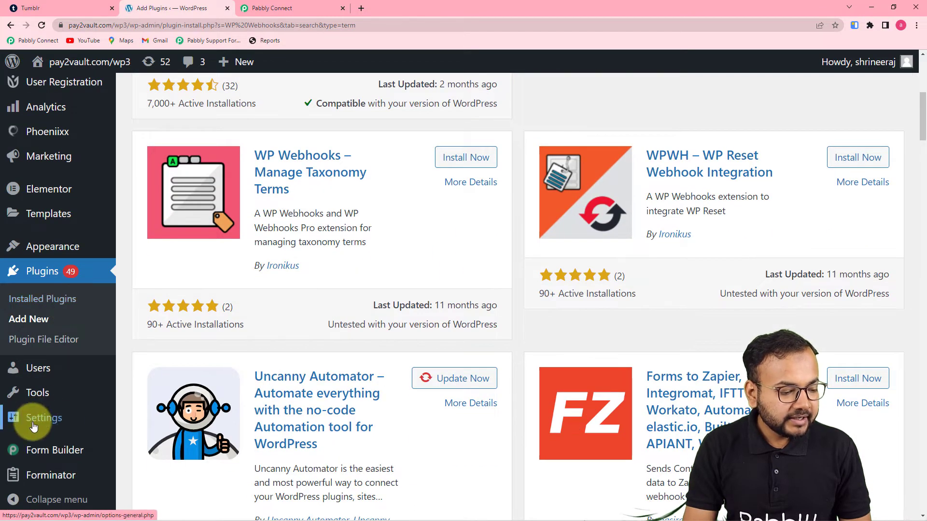
mouse_move(24, 420)
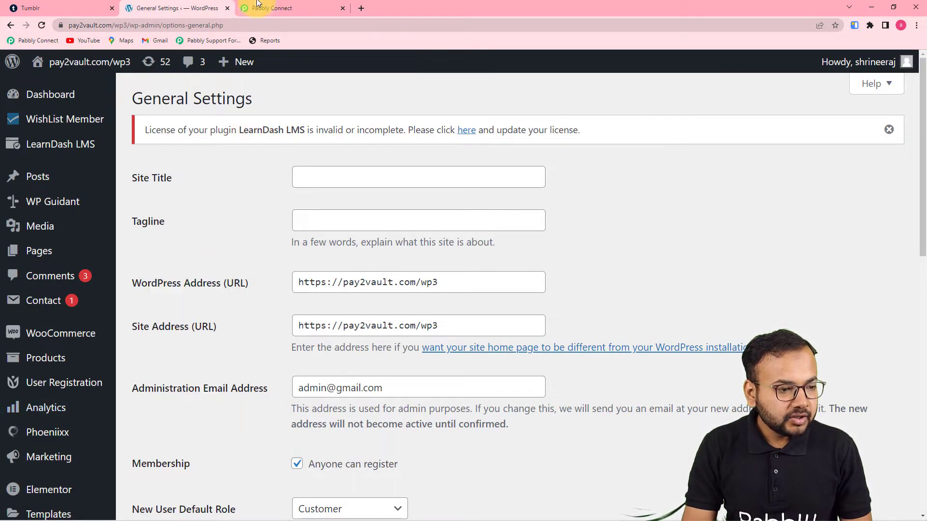
left_click(274, 7)
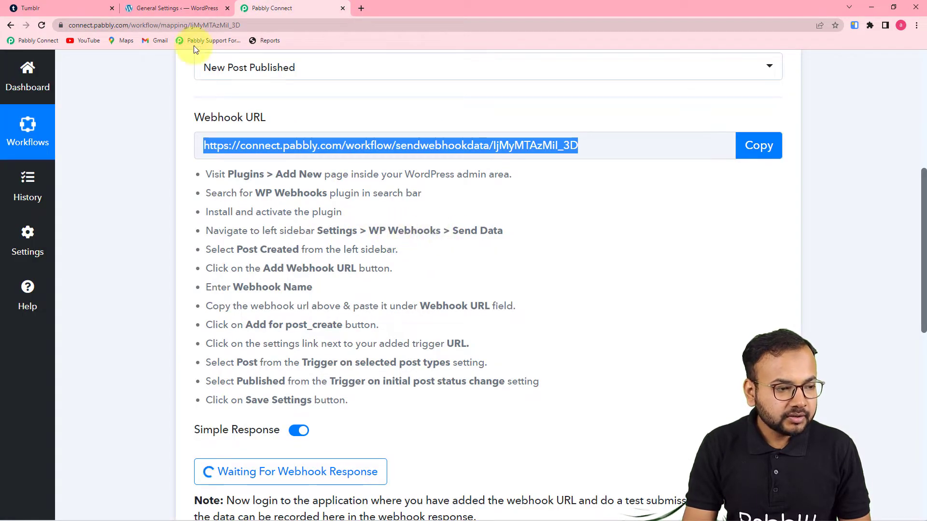
left_click(131, 8)
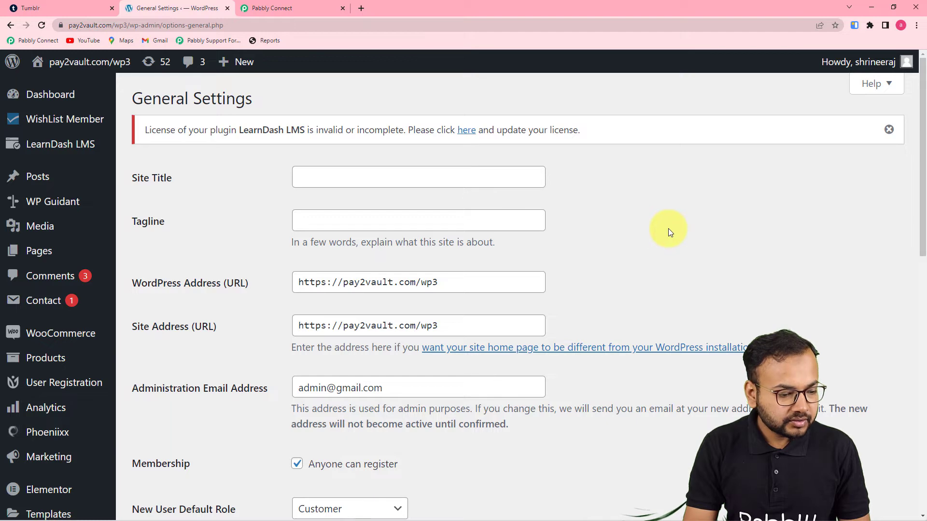
- Open the WP Webhooks plugin settings and go to its Send Data page of webhook triggers
scroll(669, 228, "down", 3)
scroll(669, 227, "down", 7)
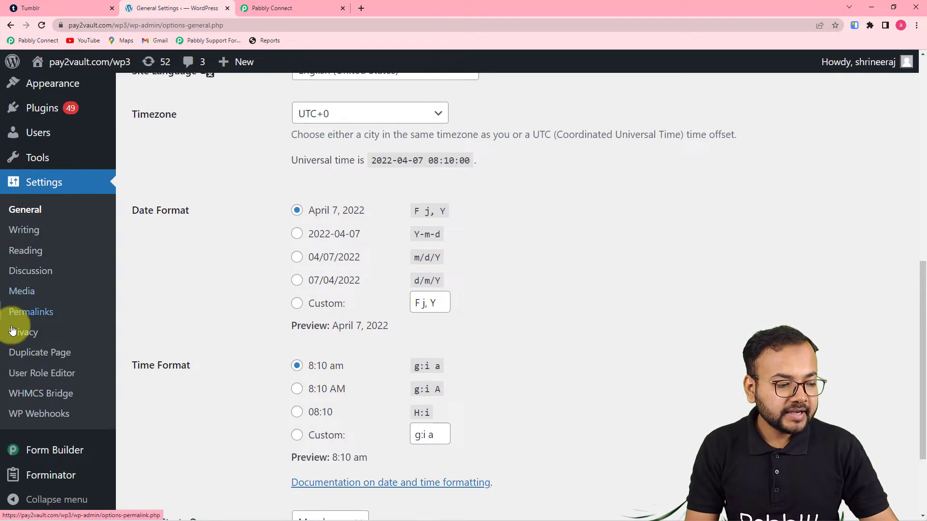
left_click(49, 420)
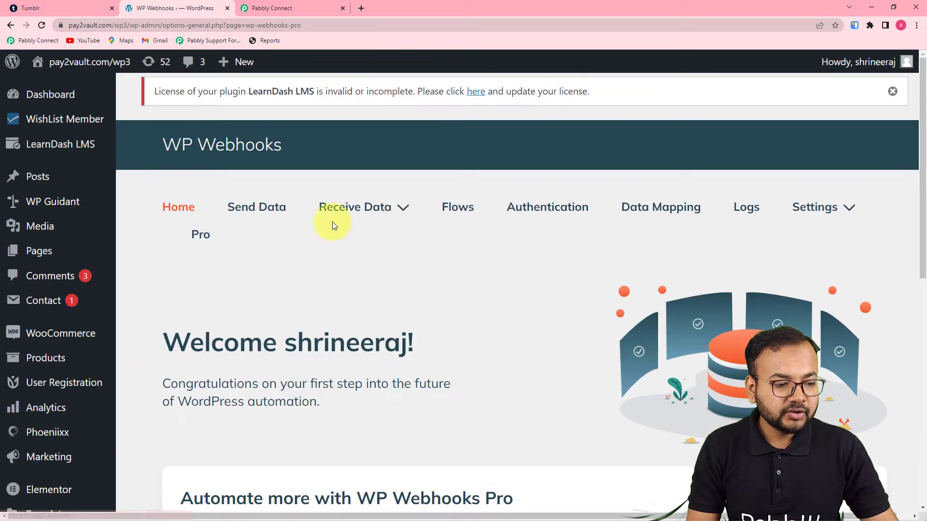
left_click(248, 209)
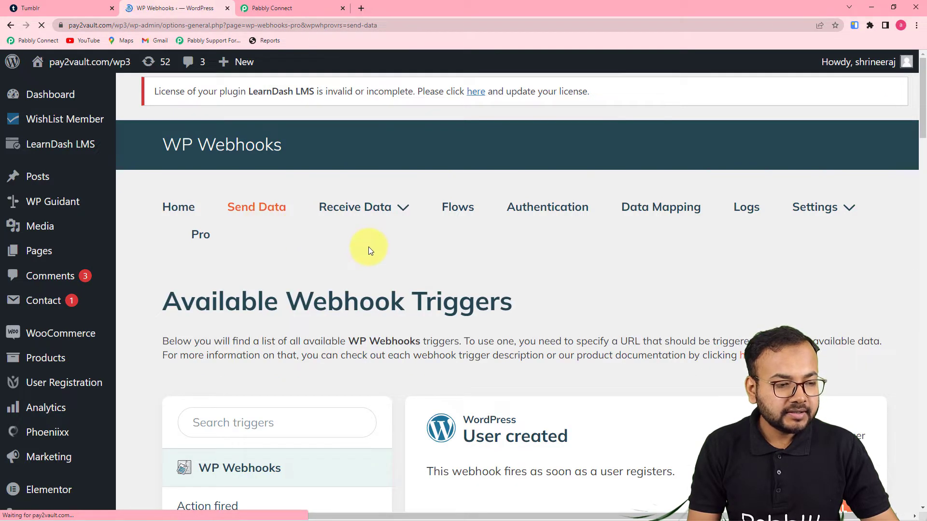
- Check the webhook setup instructions in Pabbly Connect, then return to WordPress and select the Post created trigger in WP Webhooks
left_click(272, 12)
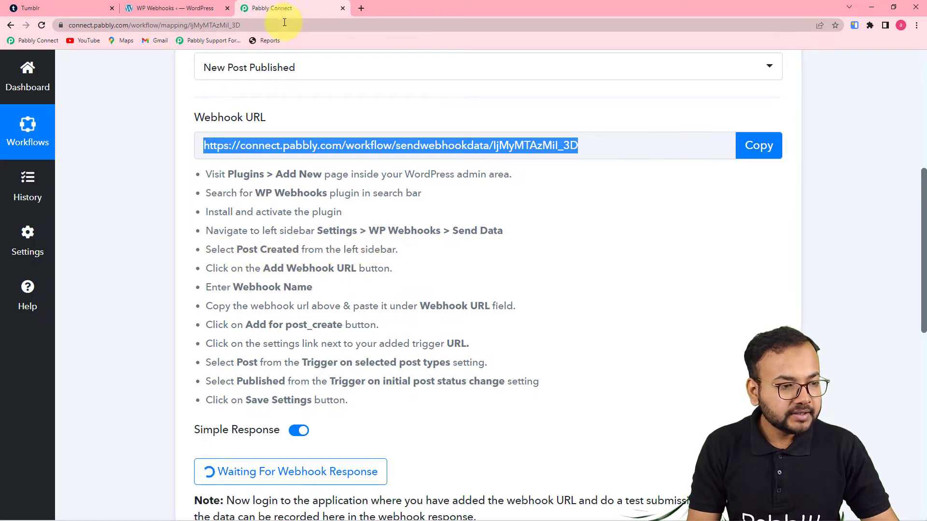
left_click(191, 5)
scroll(294, 273, "down", 10)
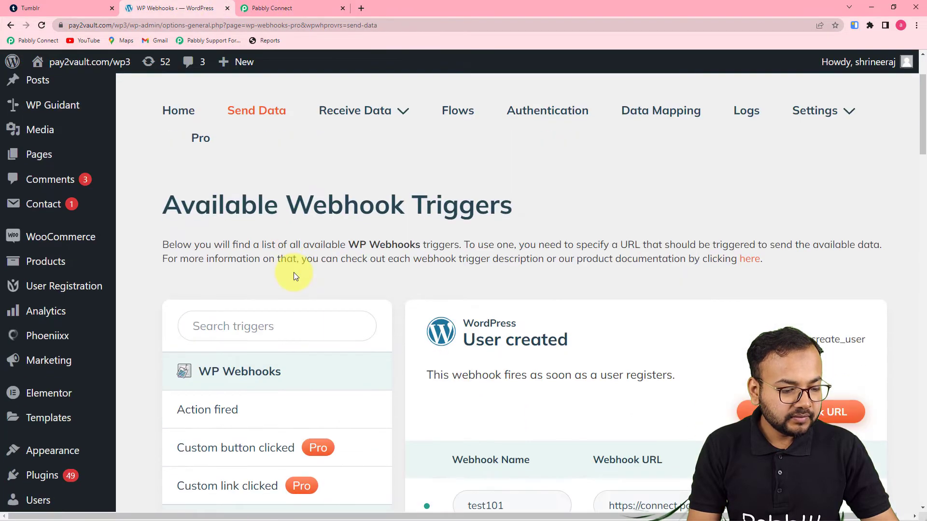
scroll(293, 273, "down", 3)
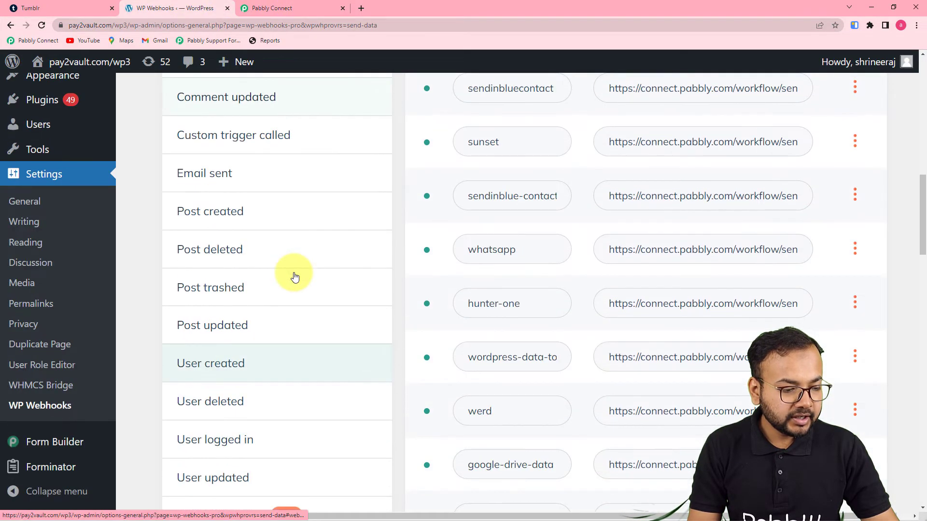
left_click(215, 215)
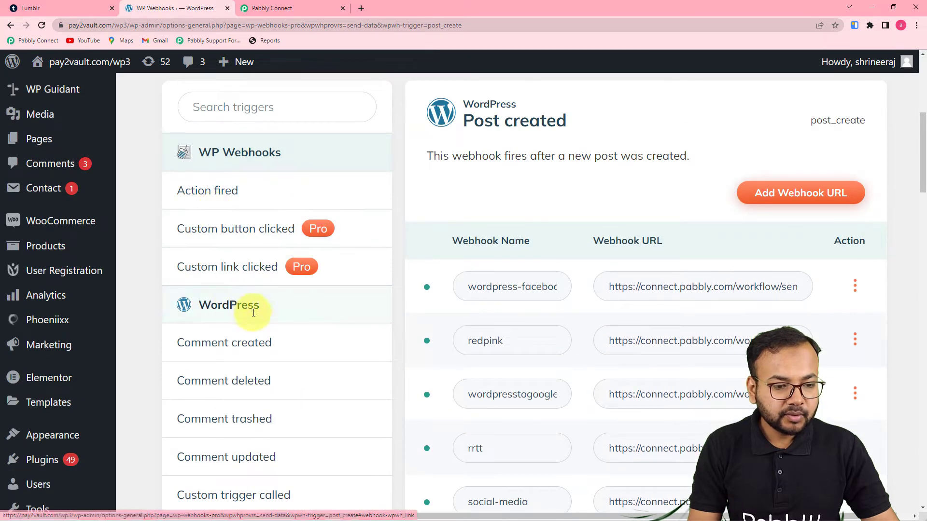
- Start adding a webhook URL for the Post created trigger and name the webhook Tumblr1
left_click(794, 197)
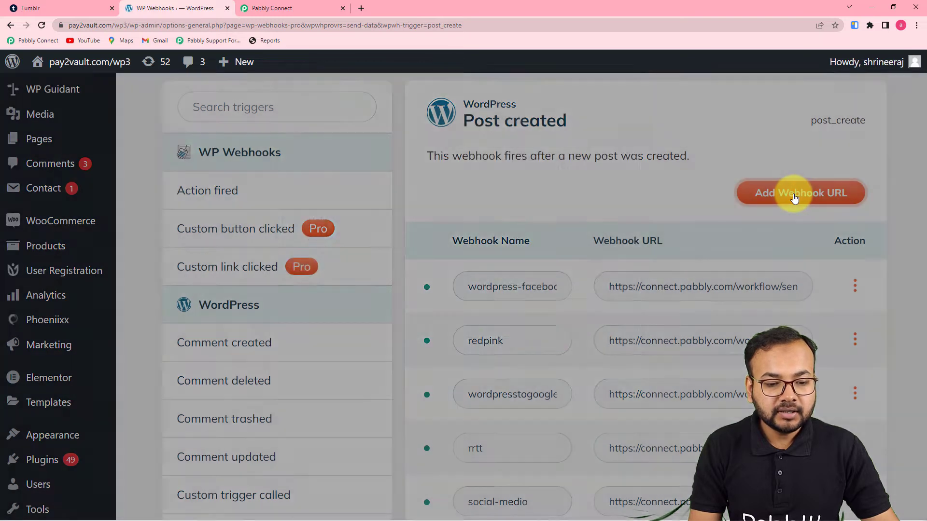
left_click(379, 188)
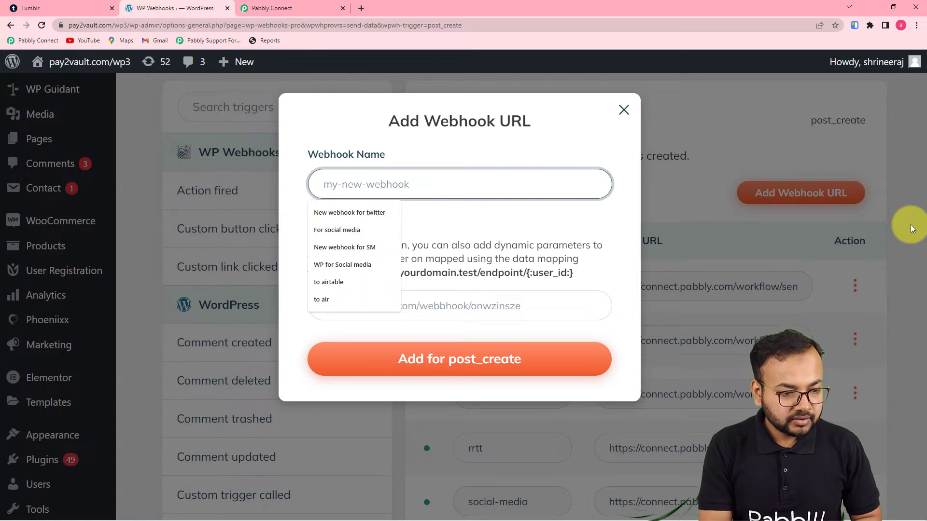
type("Tumn")
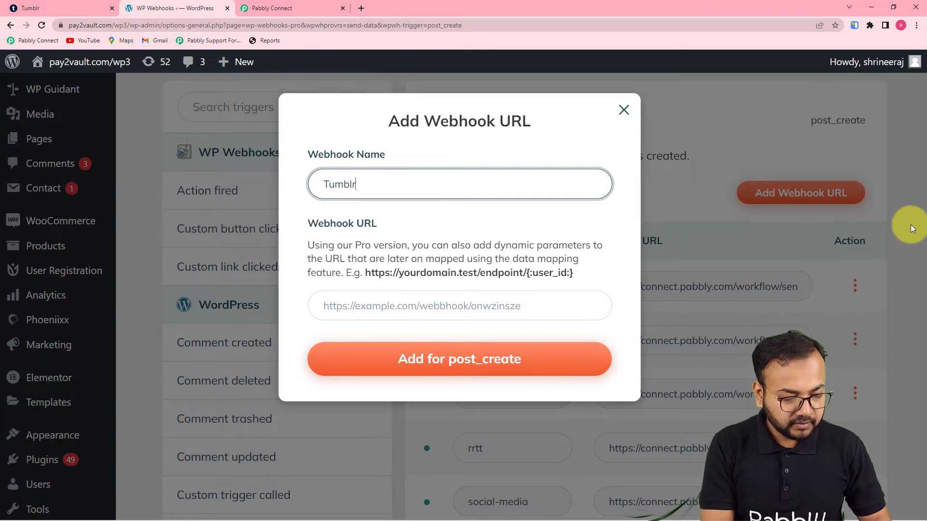
- Copy the workflow's webhook URL from Pabbly Connect, paste it as the Tumblr1 webhook's URL and add it for post_create
left_click(330, 305)
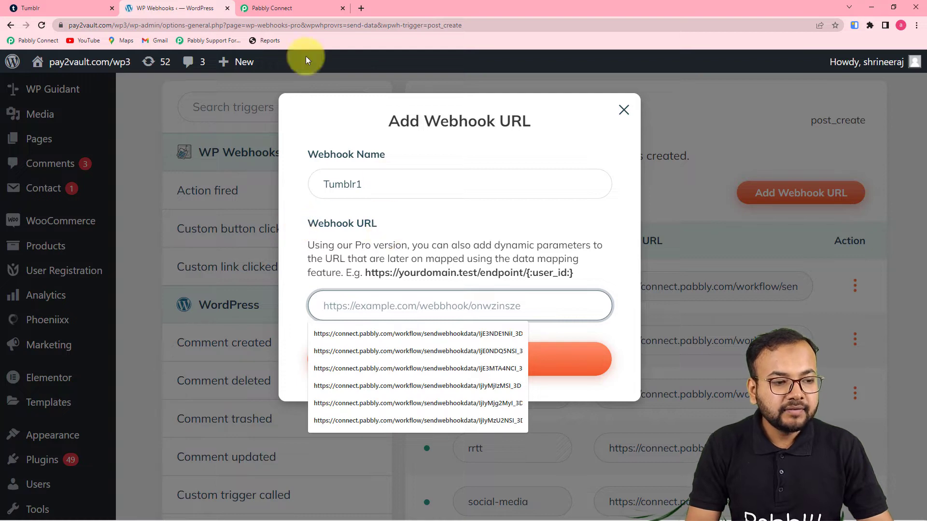
left_click(284, 9)
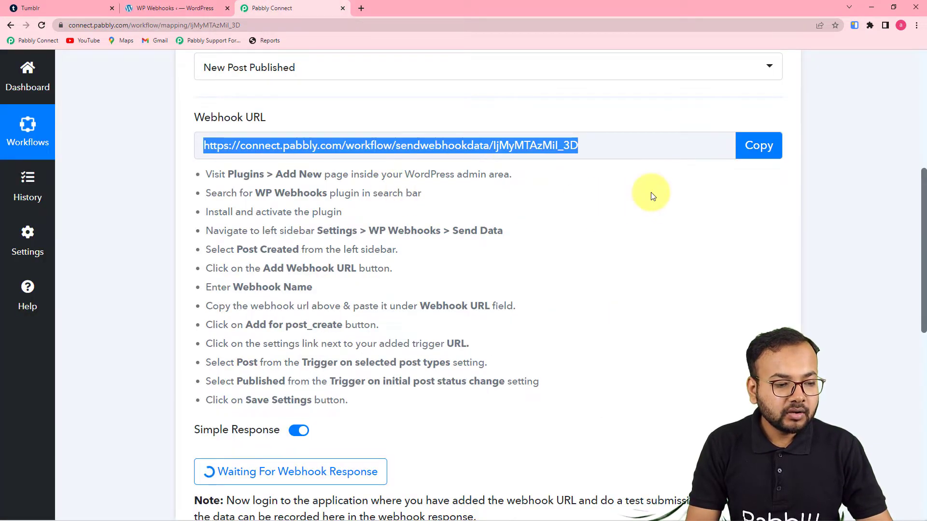
left_click(758, 145)
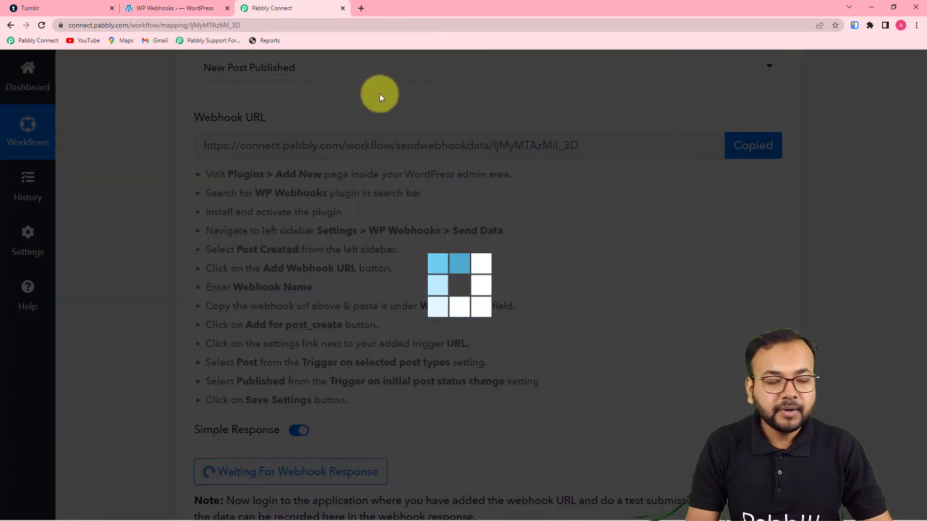
left_click(164, 8)
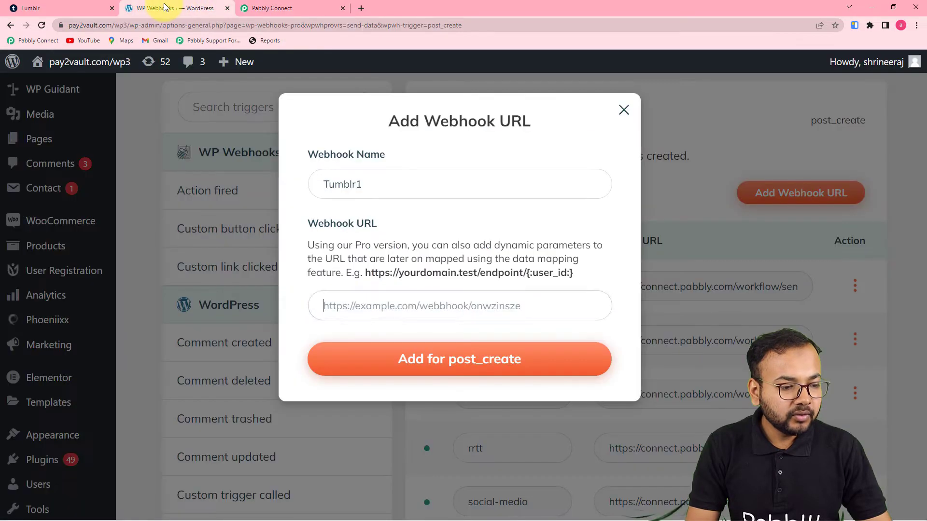
right_click(346, 305)
left_click(359, 398)
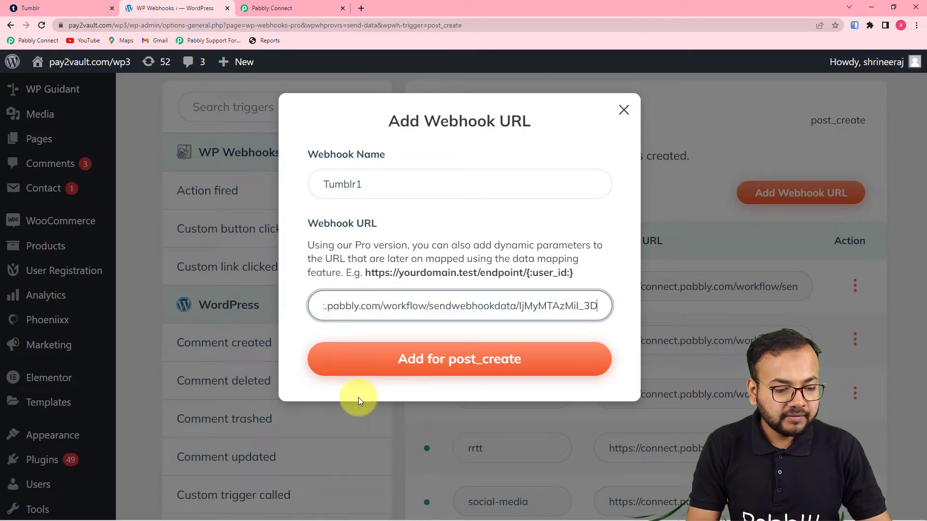
left_click(447, 367)
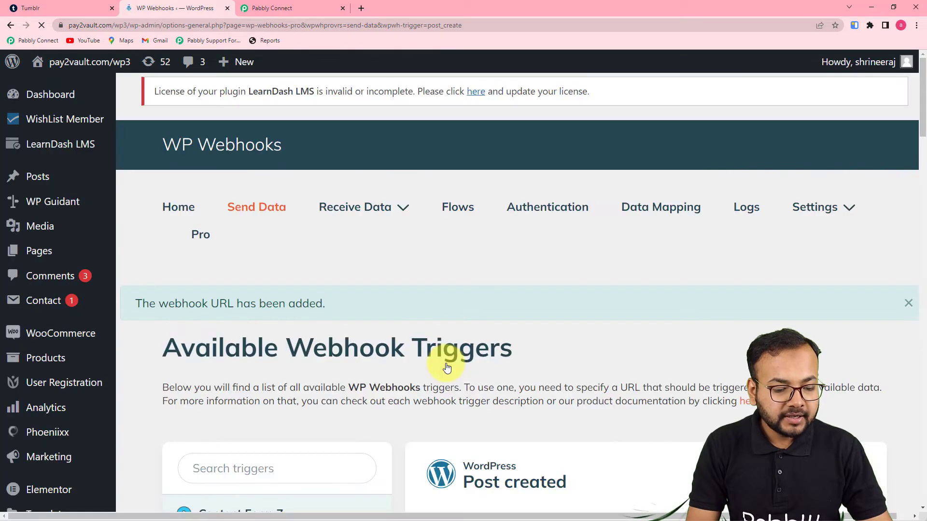
- Find the tumblr1 webhook at the end of the Post created webhook list and open its action settings
scroll(447, 368, "down", 3)
scroll(447, 368, "down", 5)
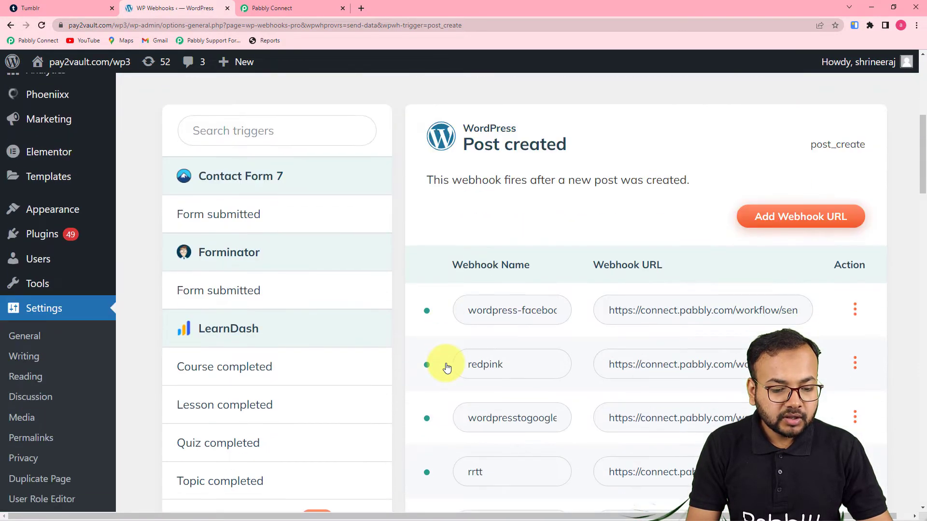
scroll(447, 368, "down", 14)
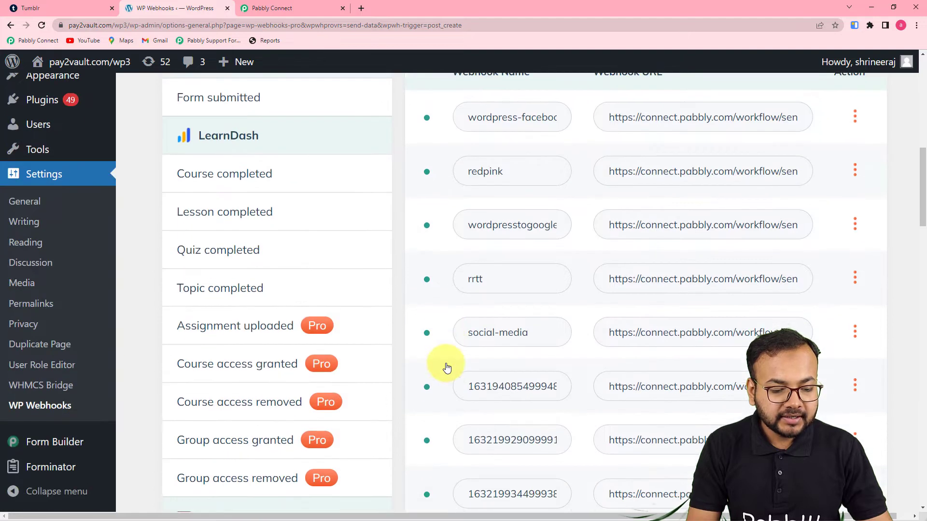
scroll(447, 367, "down", 5)
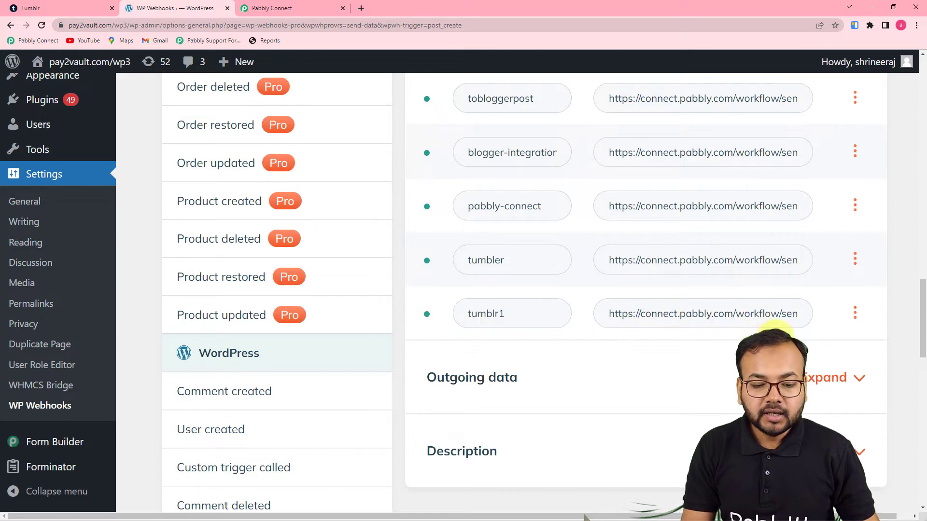
left_click(855, 312)
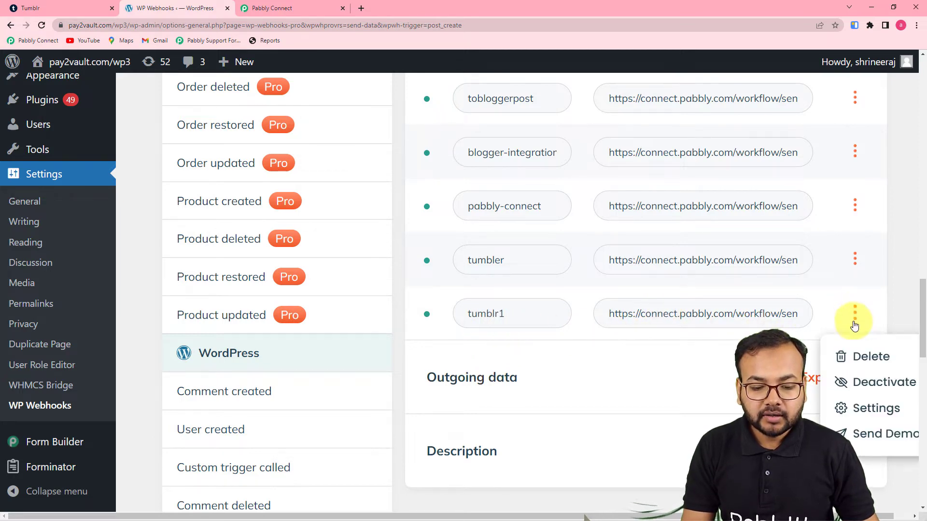
left_click(844, 407)
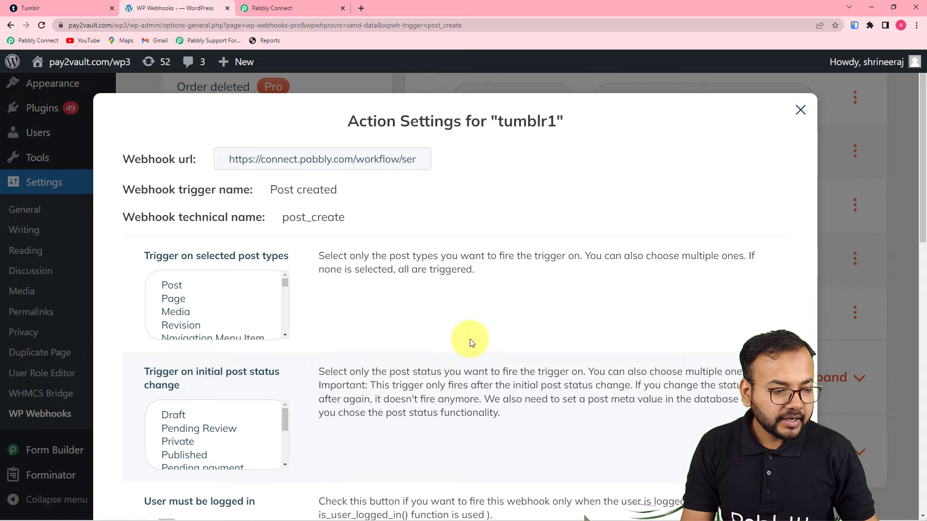
- Following the Pabbly Connect instructions, set tumblr1's trigger post type to Post and its initial post status change to Published
left_click(286, 10)
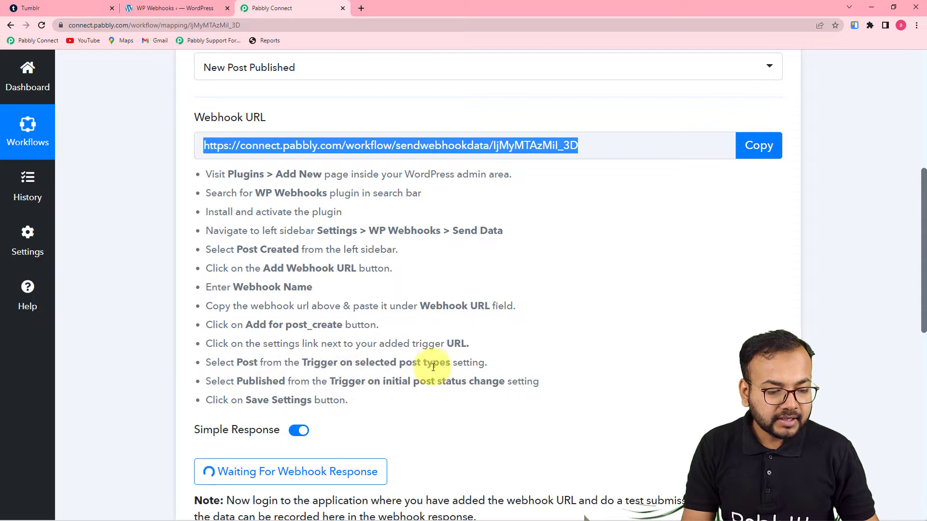
left_click(186, 8)
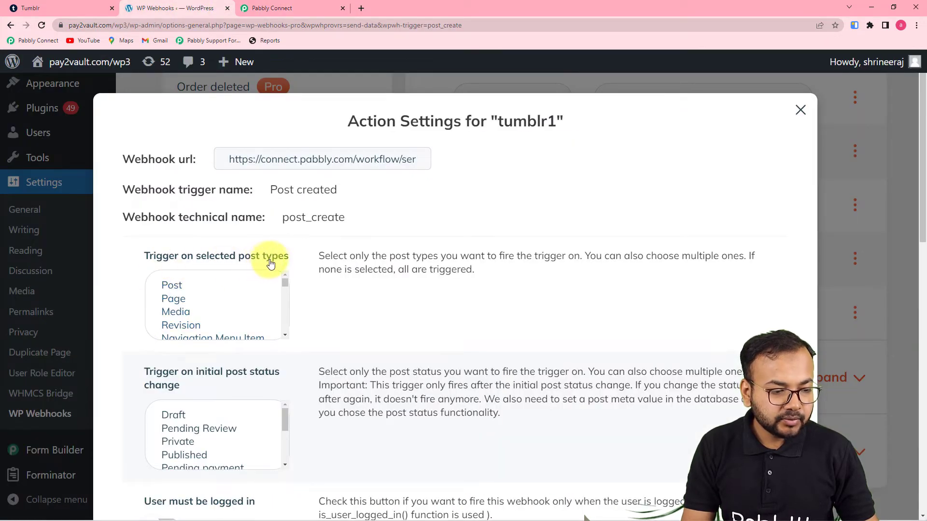
left_click(164, 285)
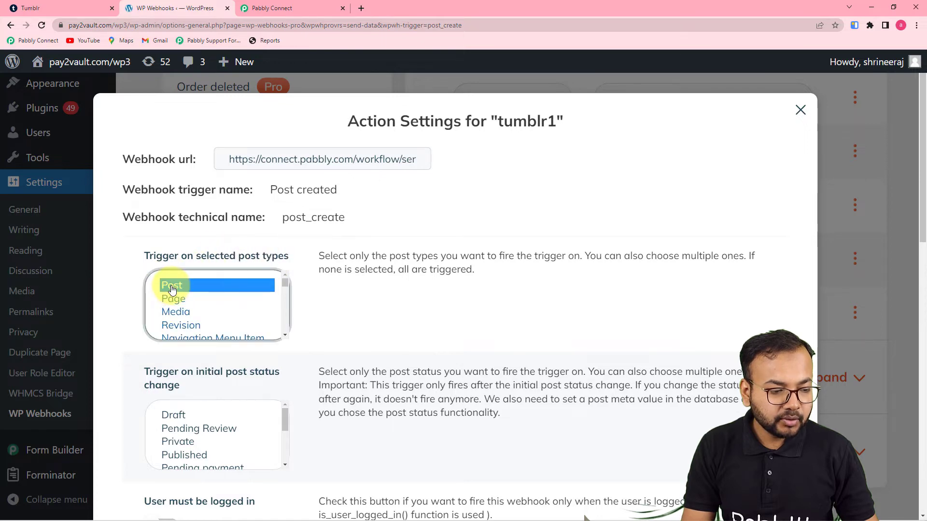
left_click(279, 4)
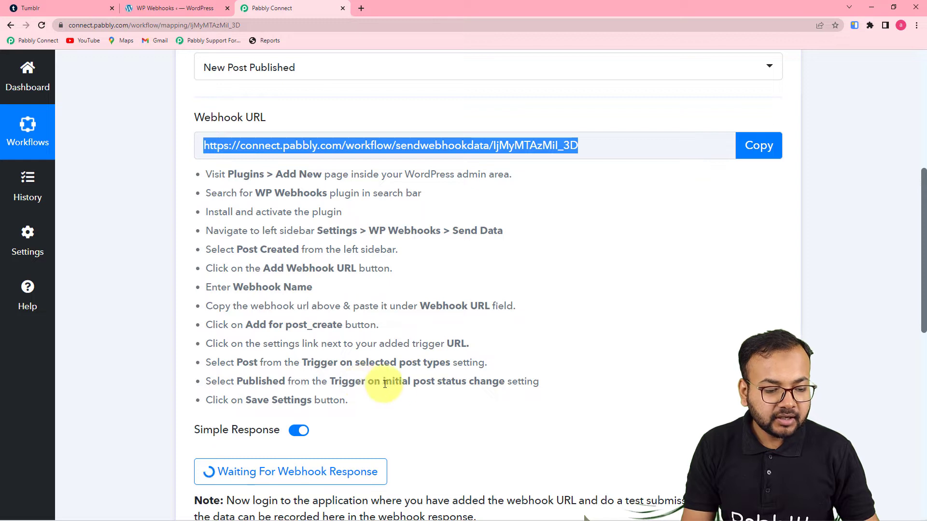
left_click(178, 8)
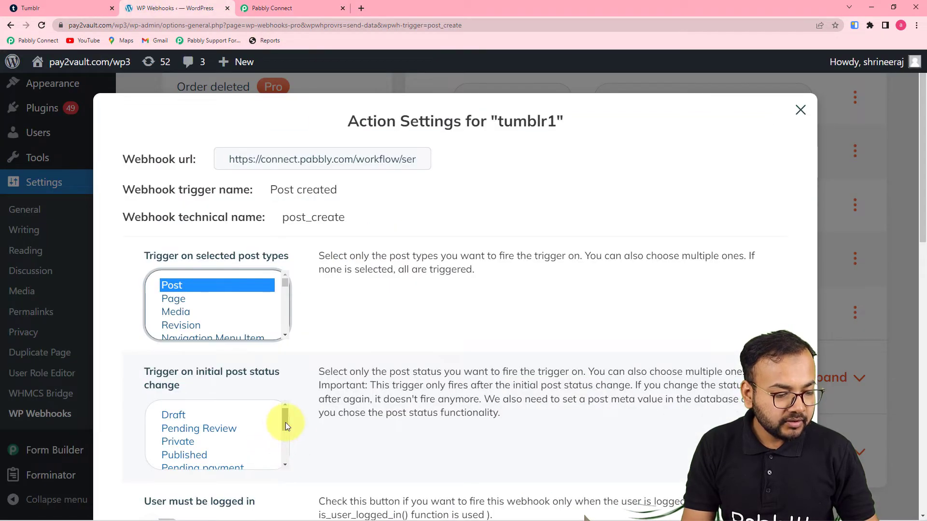
left_click_drag(285, 422, 283, 437)
left_click(209, 409)
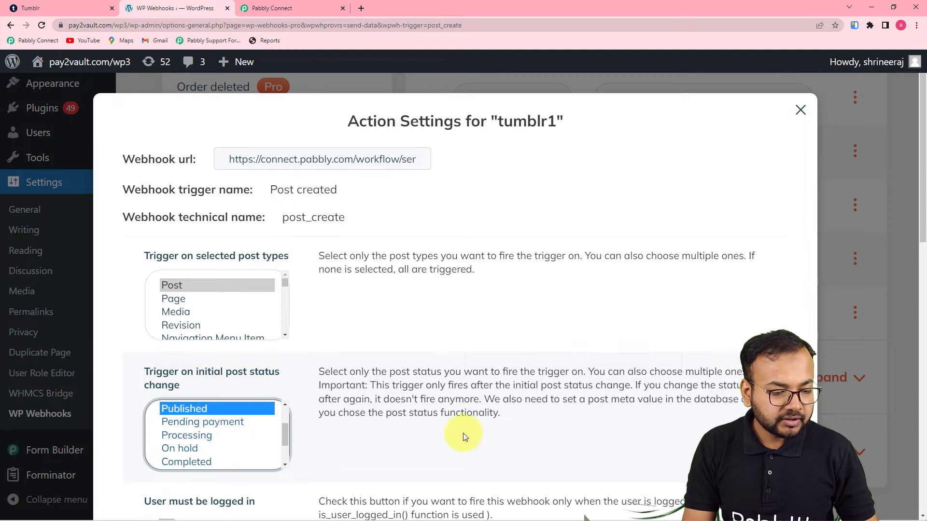
- Save the tumblr1 webhook's action settings and close the settings dialog
scroll(472, 437, "down", 4)
scroll(471, 402, "down", 10)
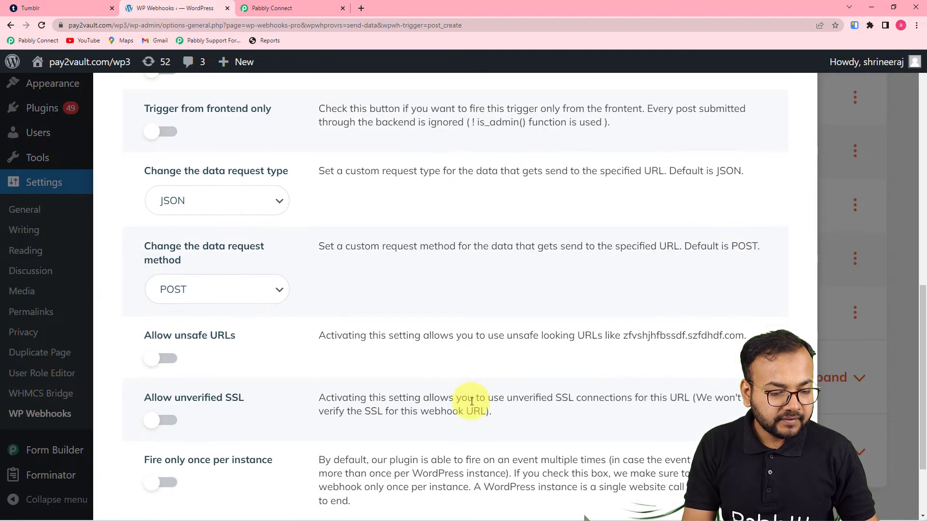
left_click(172, 440)
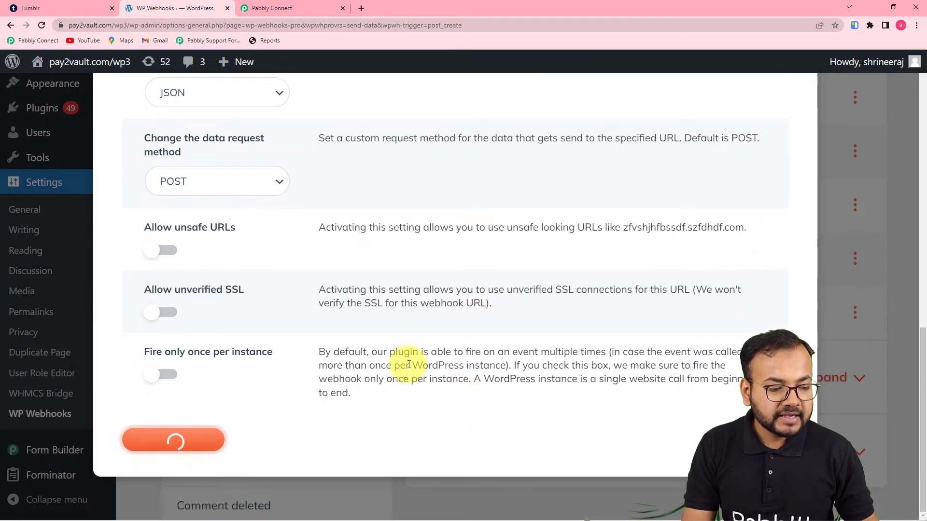
left_click(279, 5)
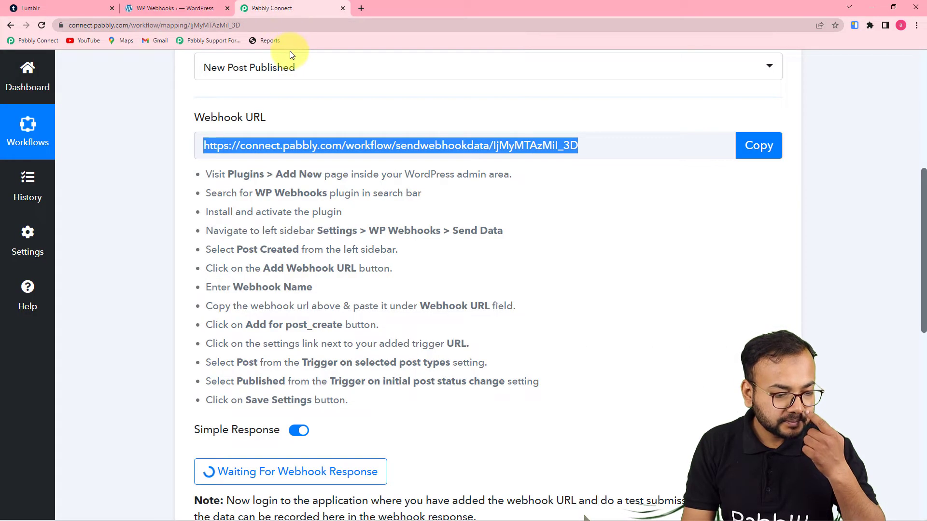
left_click(178, 8)
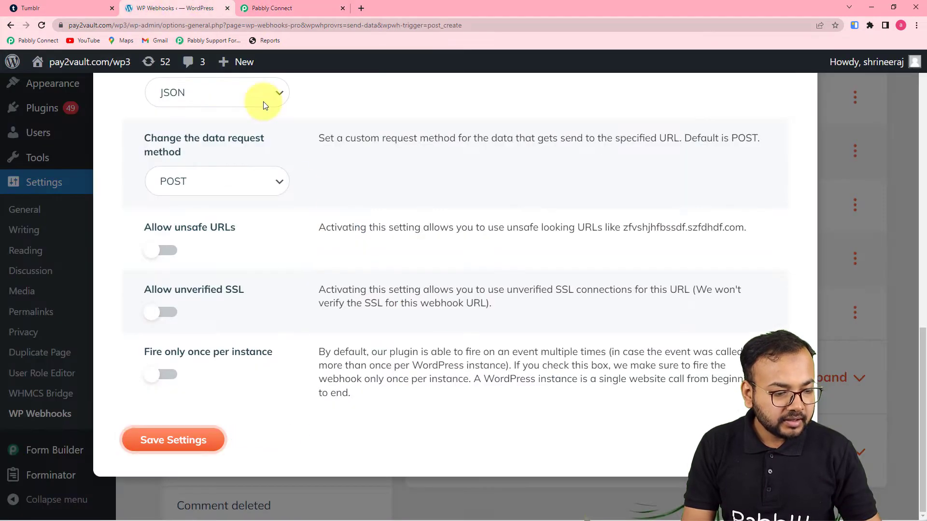
left_click(183, 440)
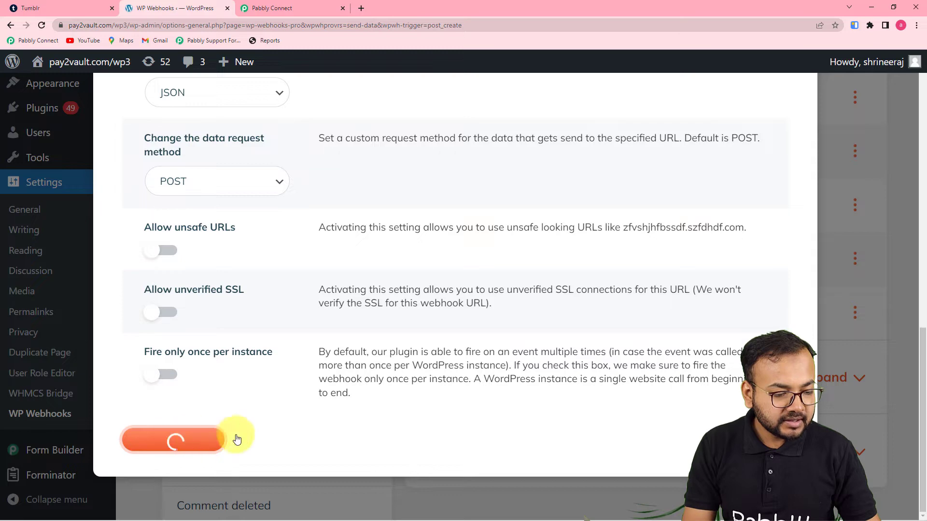
left_click(833, 275)
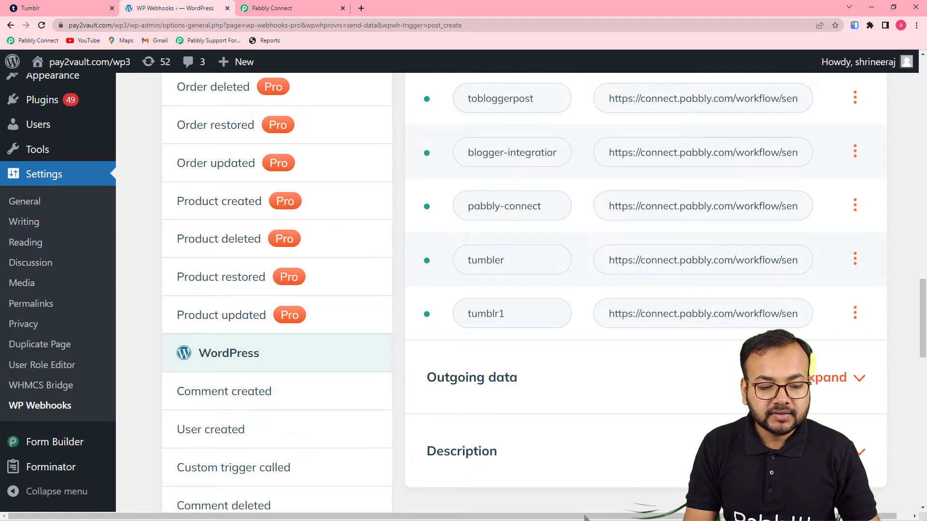
- Switch to Pabbly Connect and review the webhook response status and the note about making a test submission
left_click(322, 10)
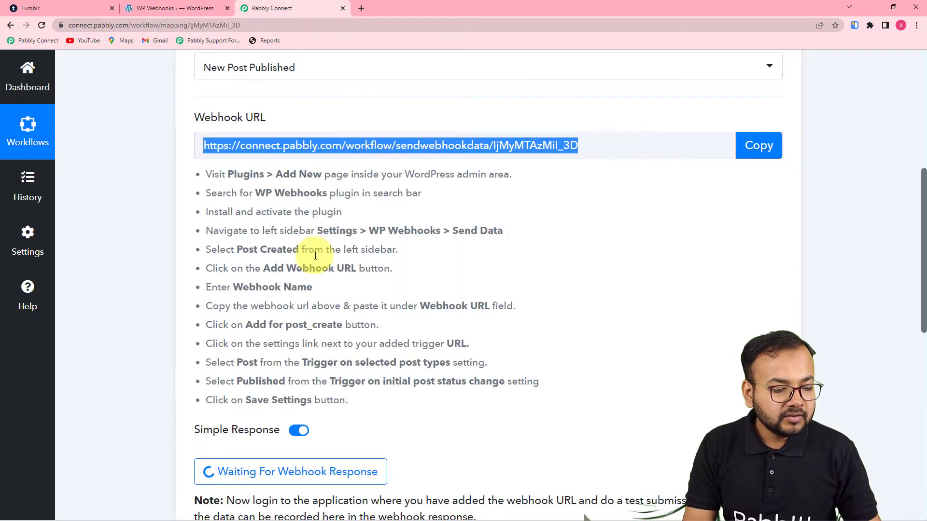
scroll(314, 256, "down", 1)
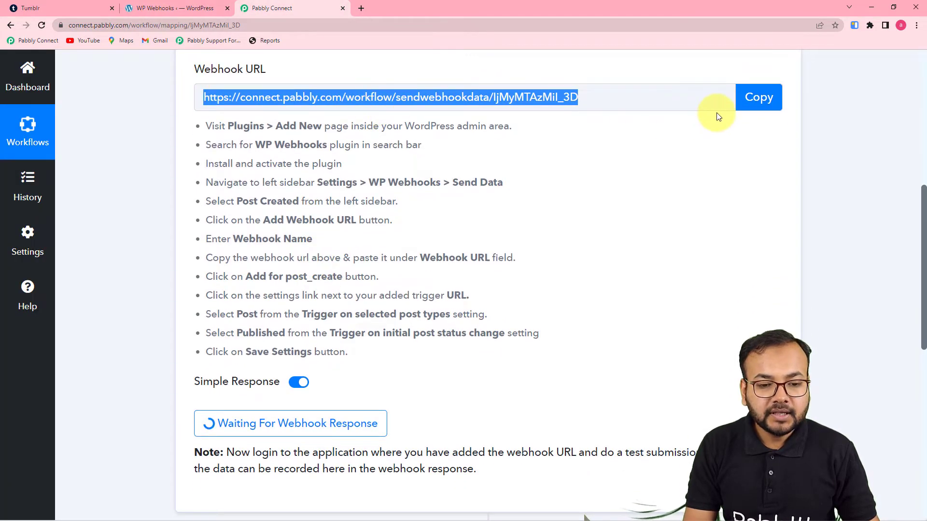
scroll(621, 221, "down", 4)
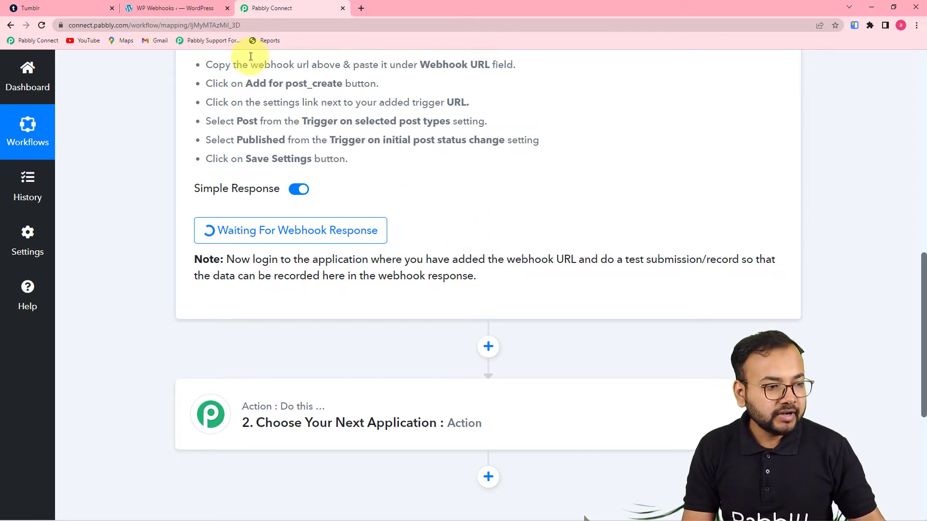
- Switch to the WordPress dashboard and start adding a new post
left_click(182, 7)
scroll(67, 297, "up", 8)
scroll(71, 303, "up", 4)
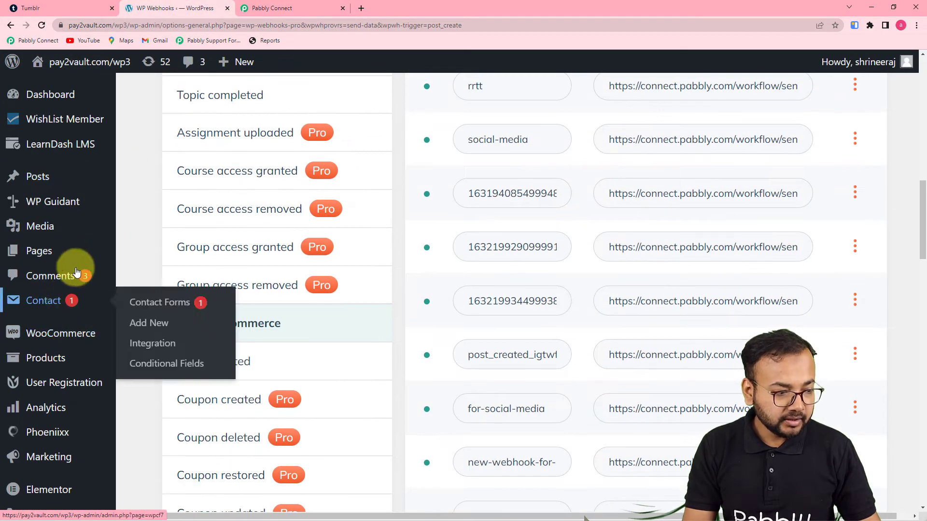
scroll(72, 299, "up", 2)
scroll(73, 300, "up", 4)
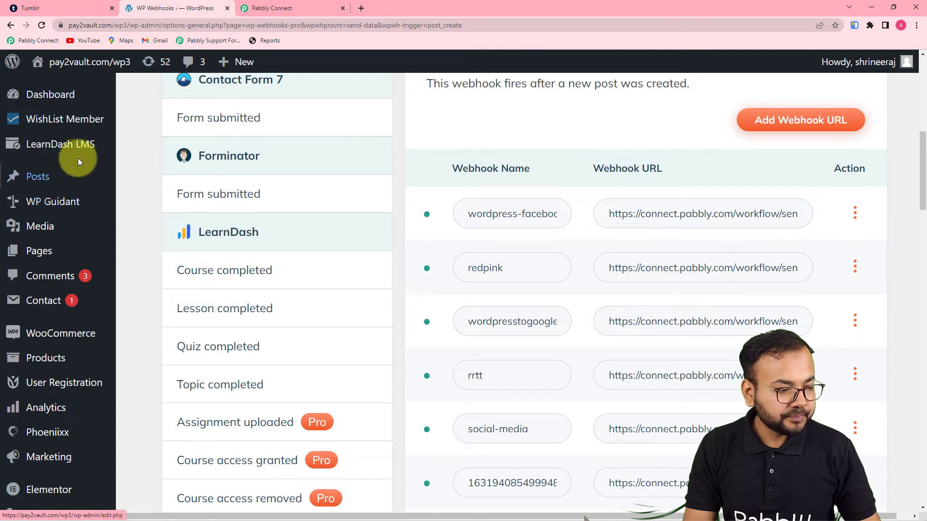
mouse_move(40, 182)
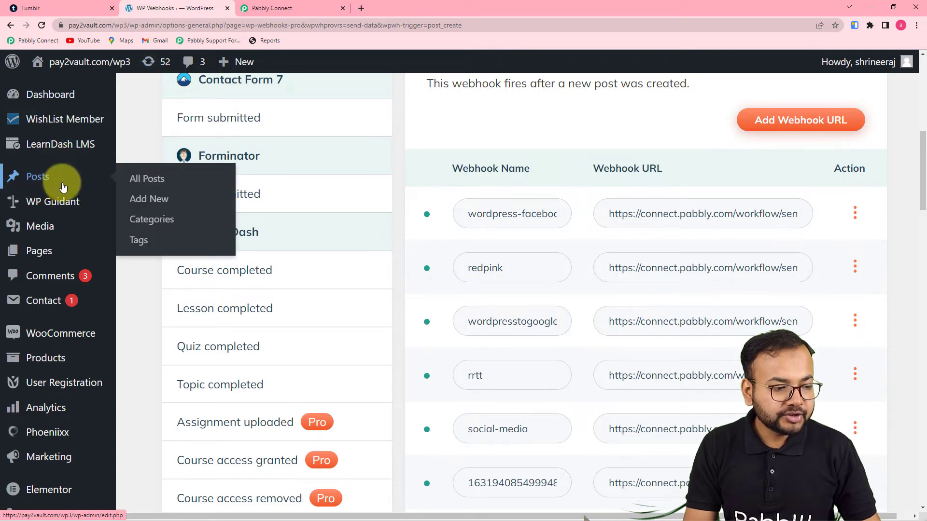
left_click(150, 206)
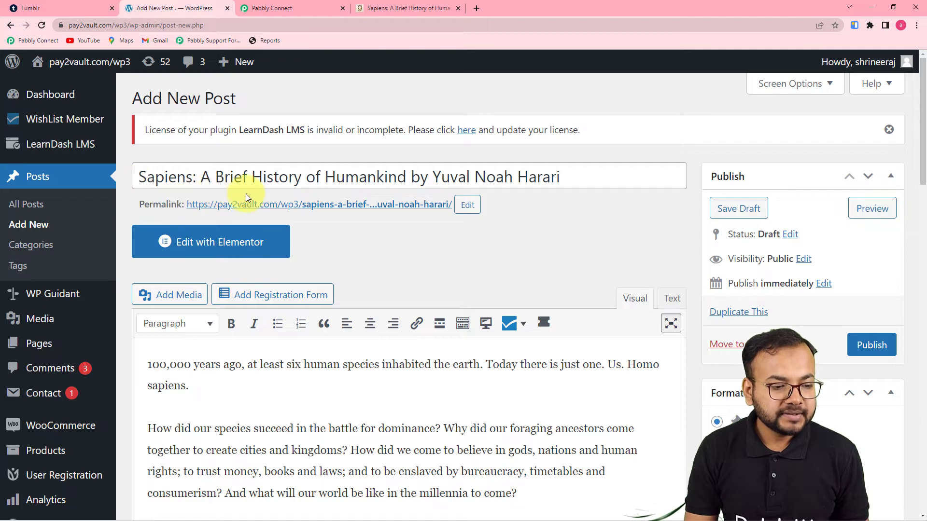
- Check the content and featured image of the post "Sapiens: A Brief History of Humankind" and publish it
scroll(490, 230, "down", 4)
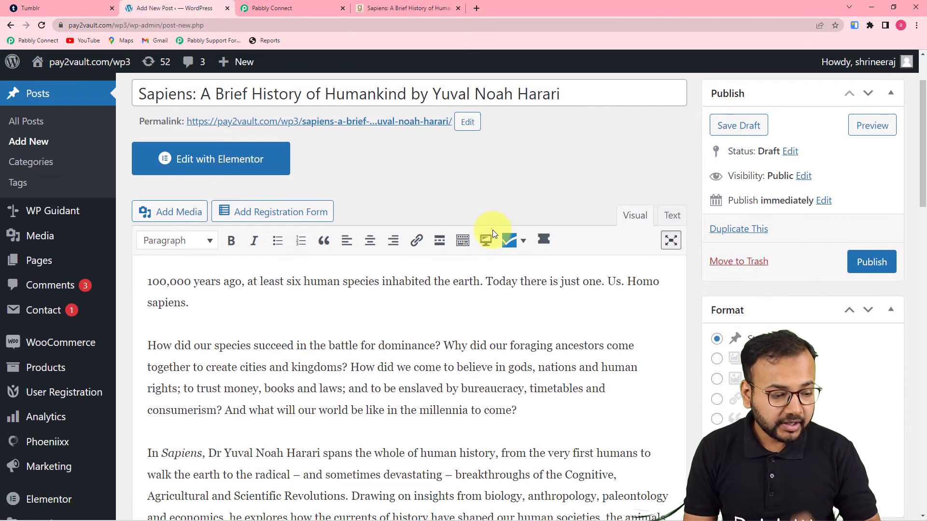
scroll(481, 265, "down", 8)
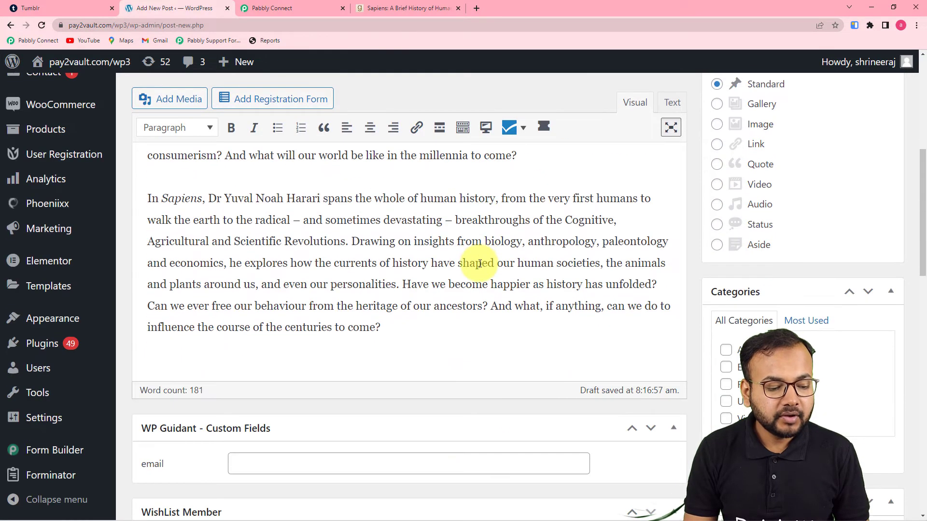
scroll(479, 263, "down", 11)
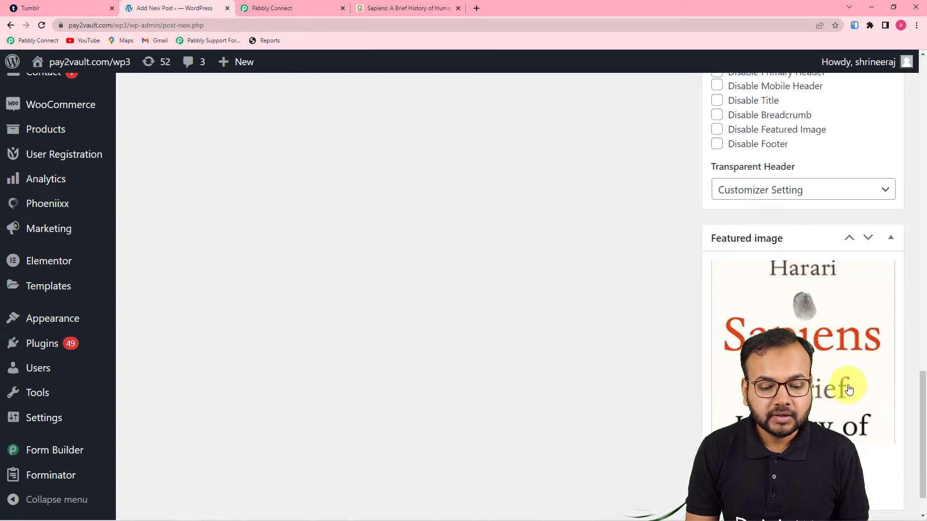
scroll(648, 355, "down", 1)
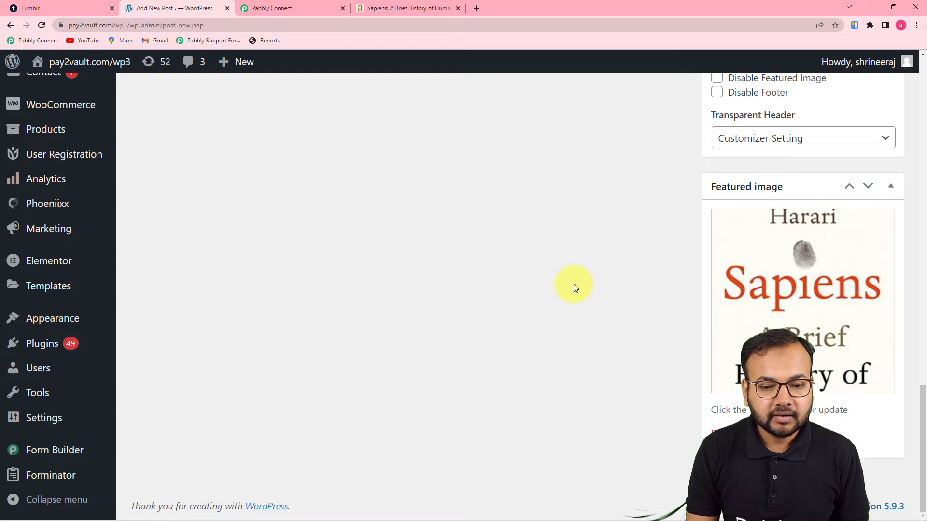
scroll(572, 282, "up", 6)
scroll(573, 279, "up", 12)
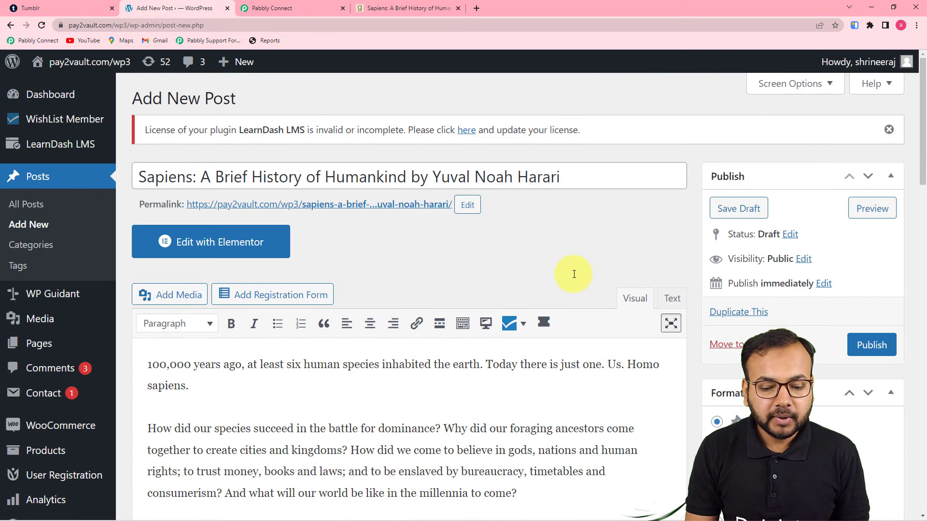
left_click(880, 349)
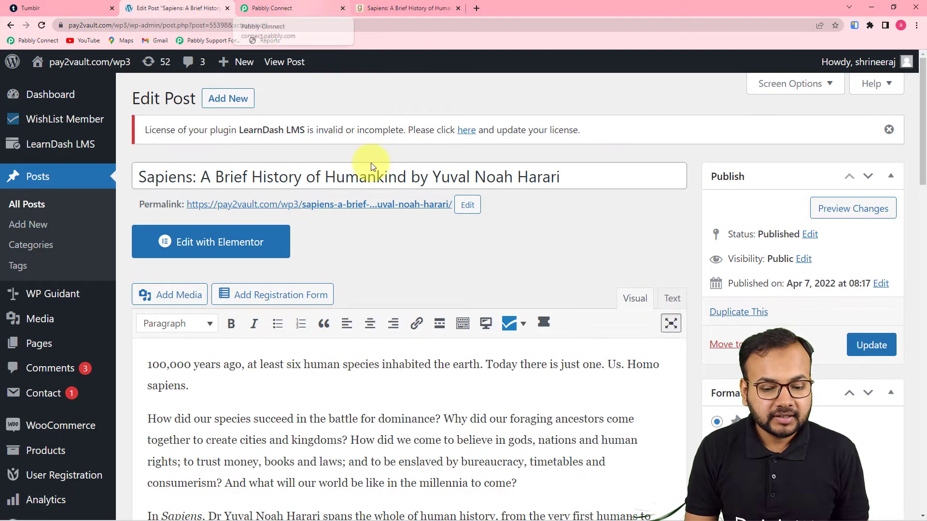
scroll(425, 241, "down", 2)
scroll(407, 224, "up", 2)
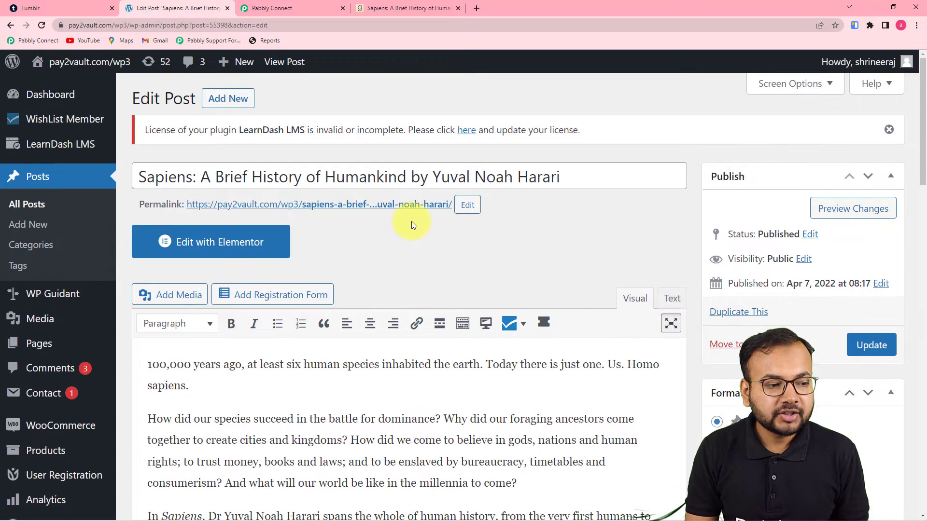
- Switch to Pabbly Connect and examine the captured webhook response, including the post's title, content, thumbnail and permalink
left_click(296, 9)
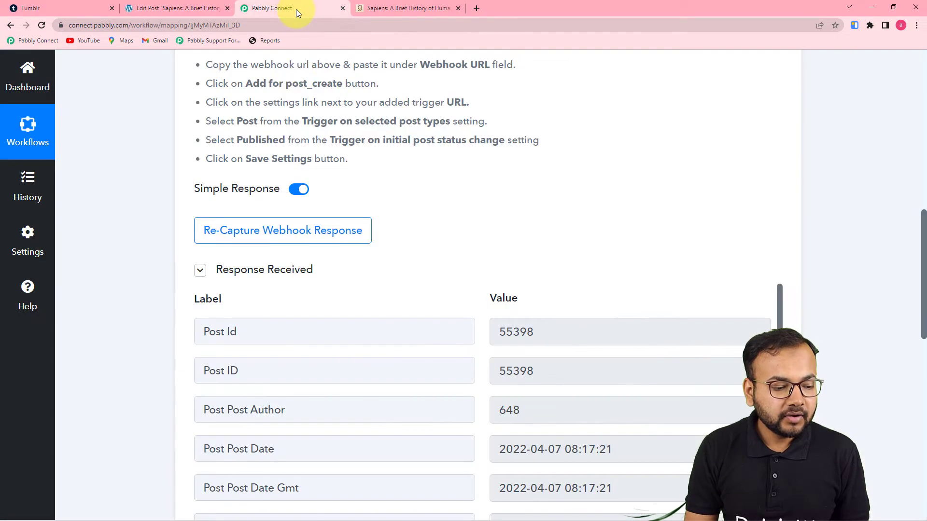
scroll(163, 279, "down", 3)
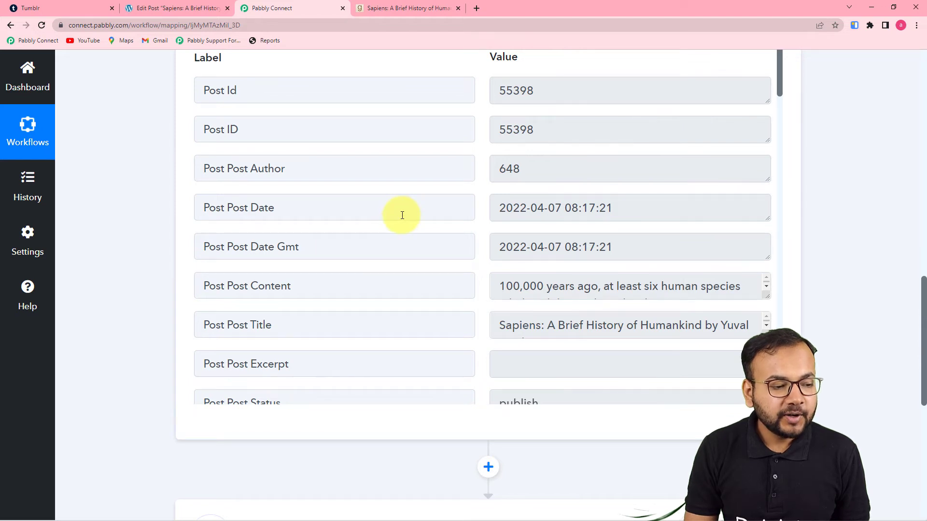
scroll(403, 216, "down", 1)
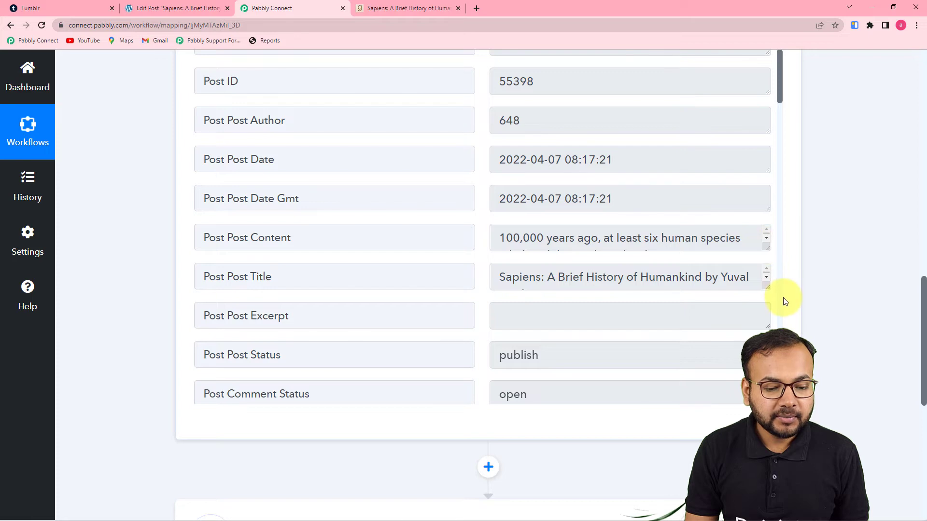
scroll(497, 319, "down", 5)
scroll(500, 318, "down", 6)
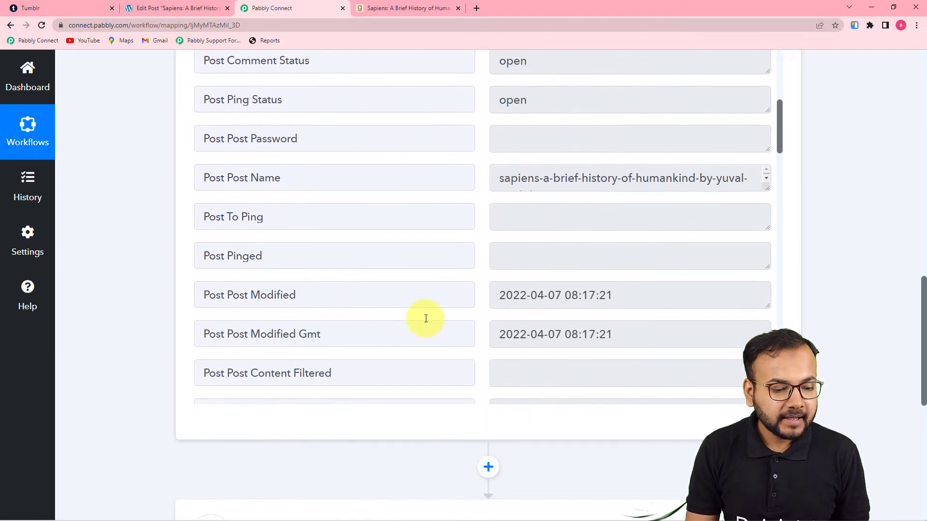
scroll(445, 295, "down", 15)
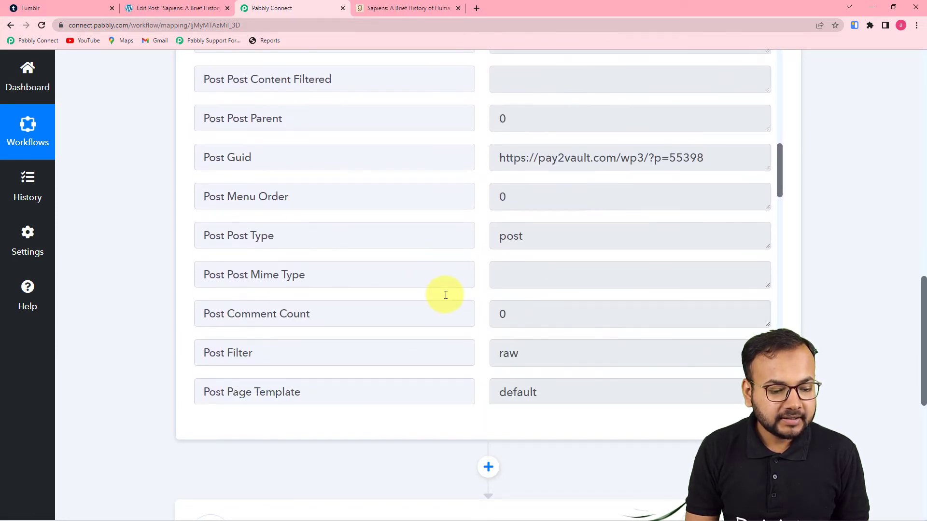
scroll(446, 295, "down", 13)
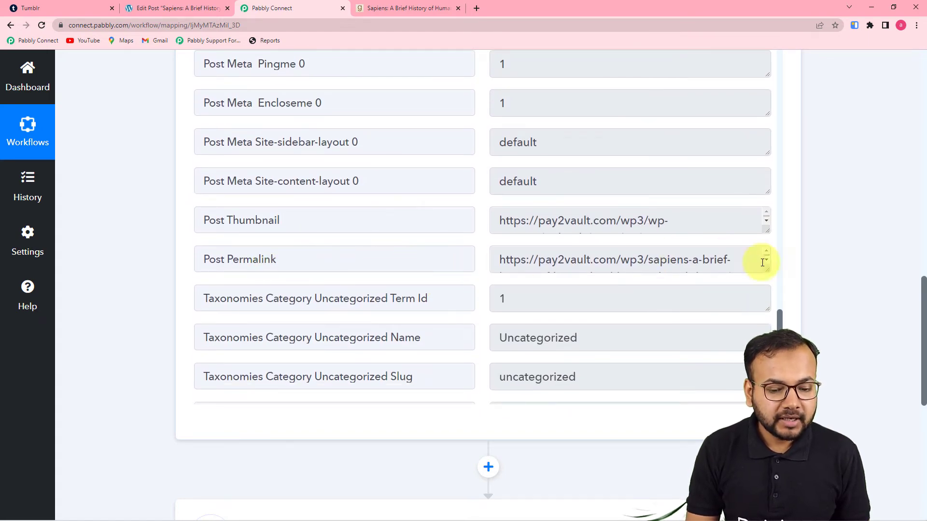
scroll(767, 289, "down", 4)
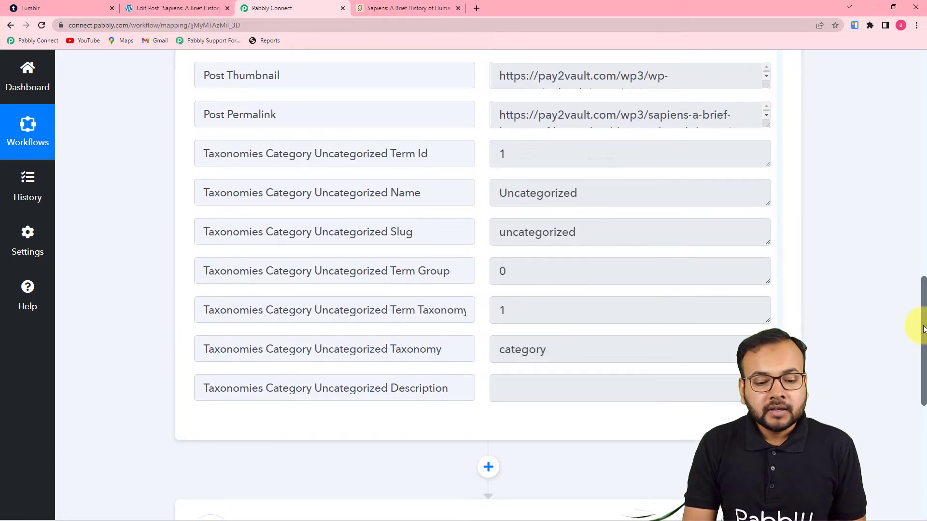
- Choose Tumblr as the app for the workflow's second step, with Create Link Post as its action event
scroll(878, 335, "down", 3)
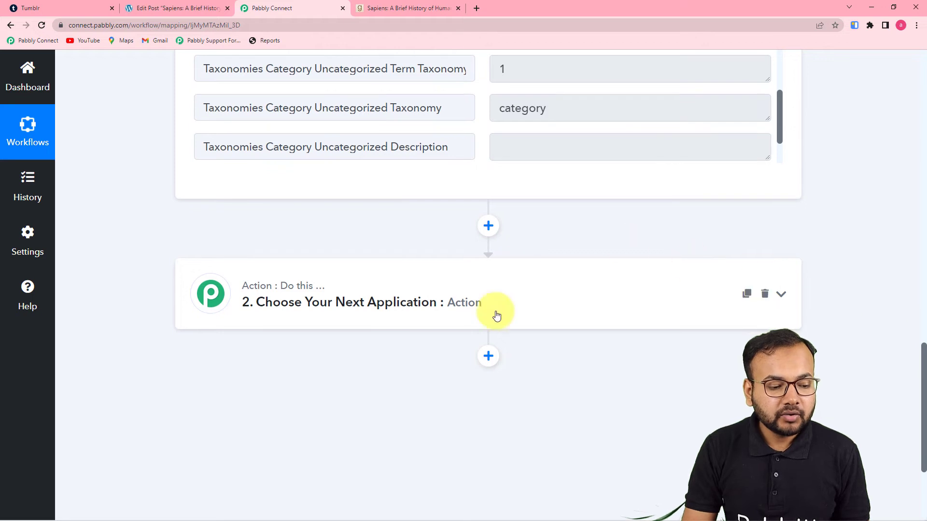
left_click(526, 302)
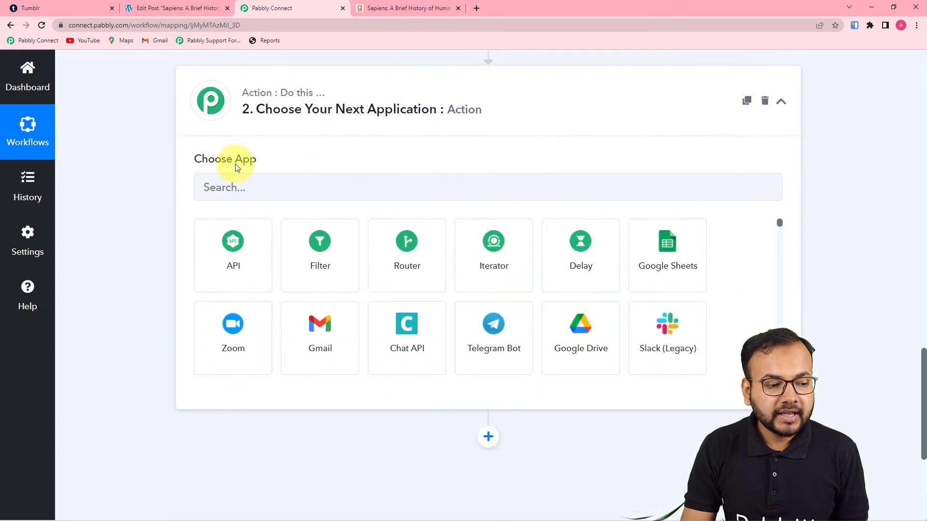
left_click(348, 185)
type("tum")
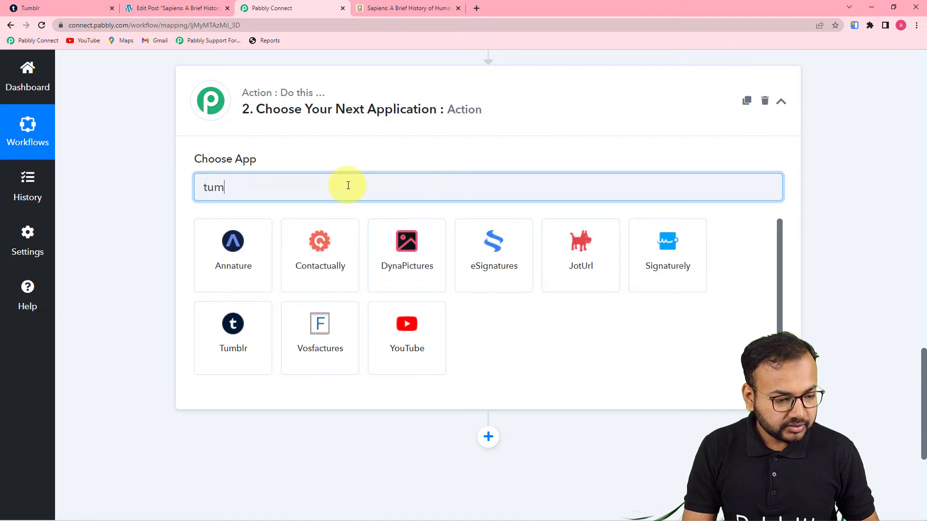
left_click(252, 248)
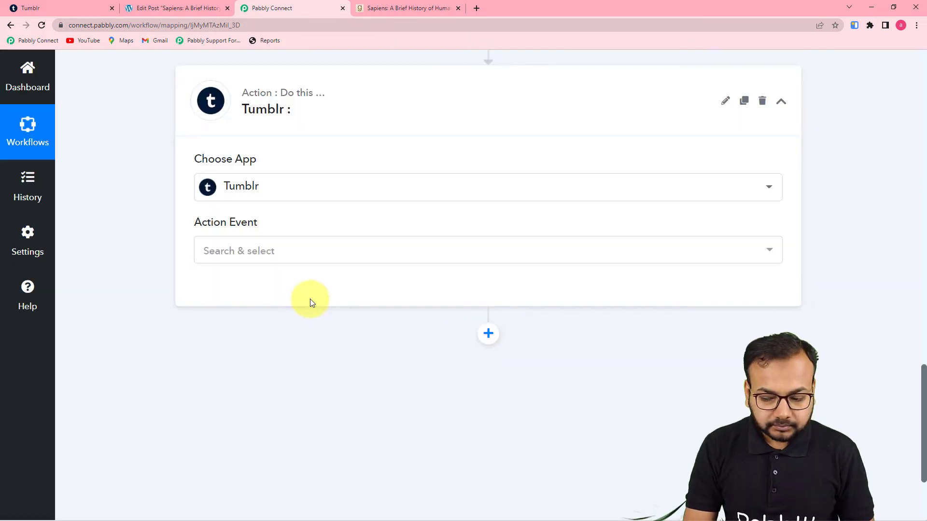
left_click(299, 258)
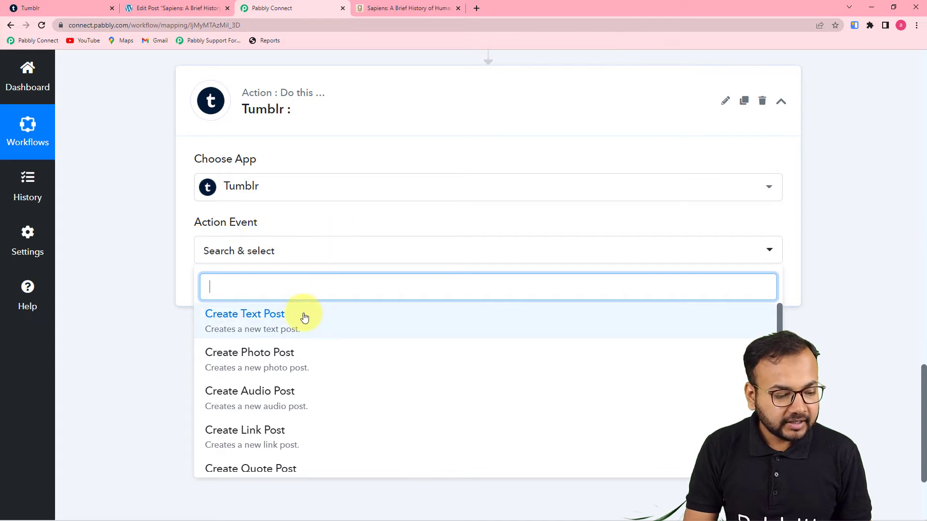
left_click(265, 437)
- Connect the Tumblr account through a new connection and allow Pabbly Connect read and write access
left_click(224, 290)
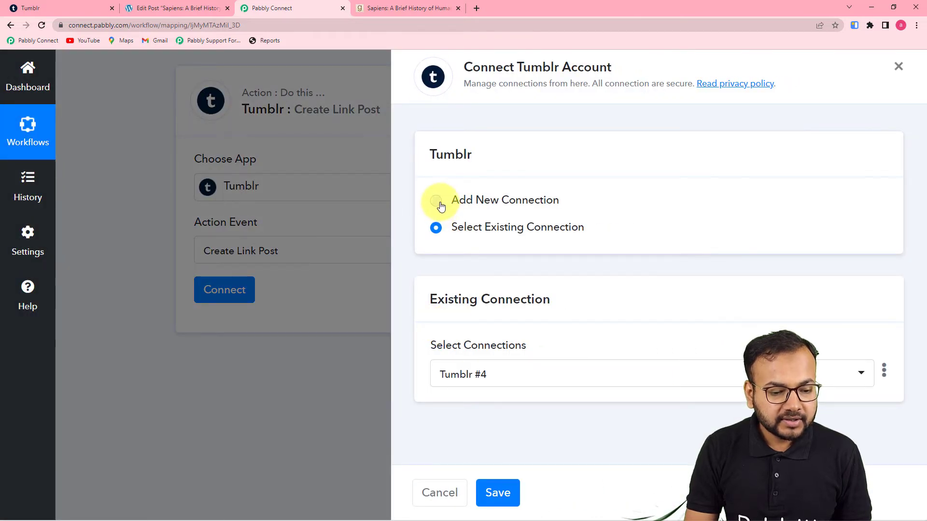
left_click(440, 205)
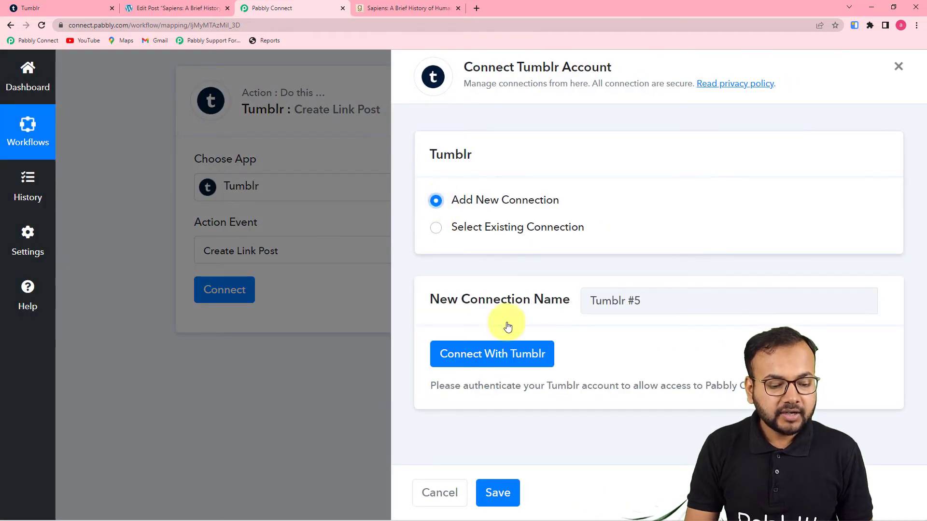
left_click(497, 353)
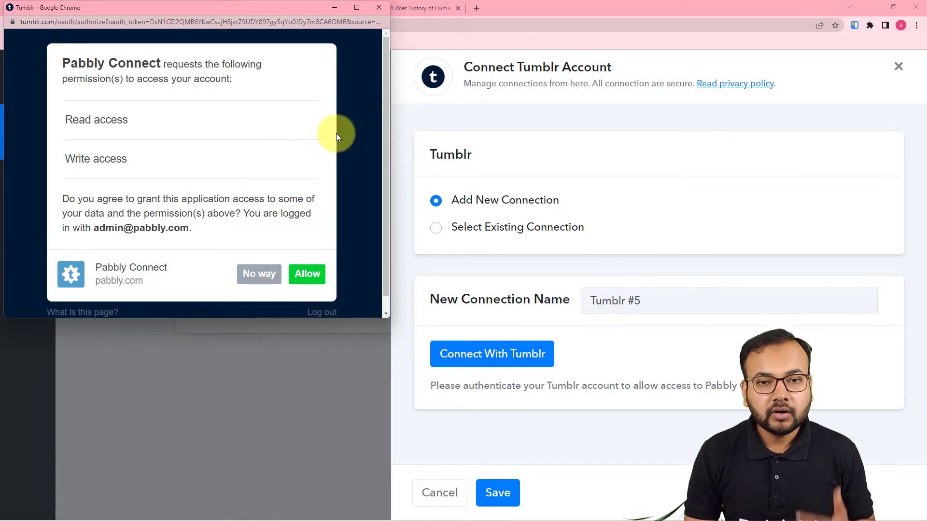
left_click_drag(223, 7, 353, 46)
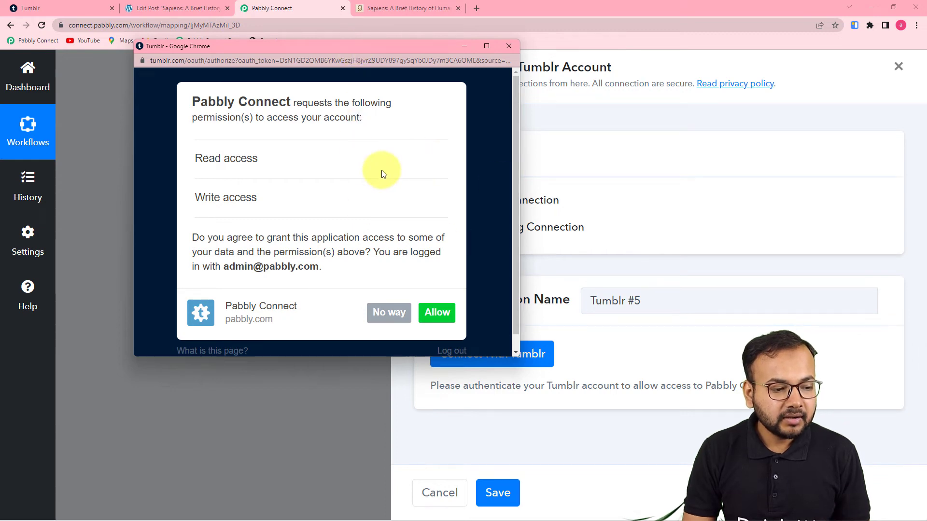
left_click(437, 314)
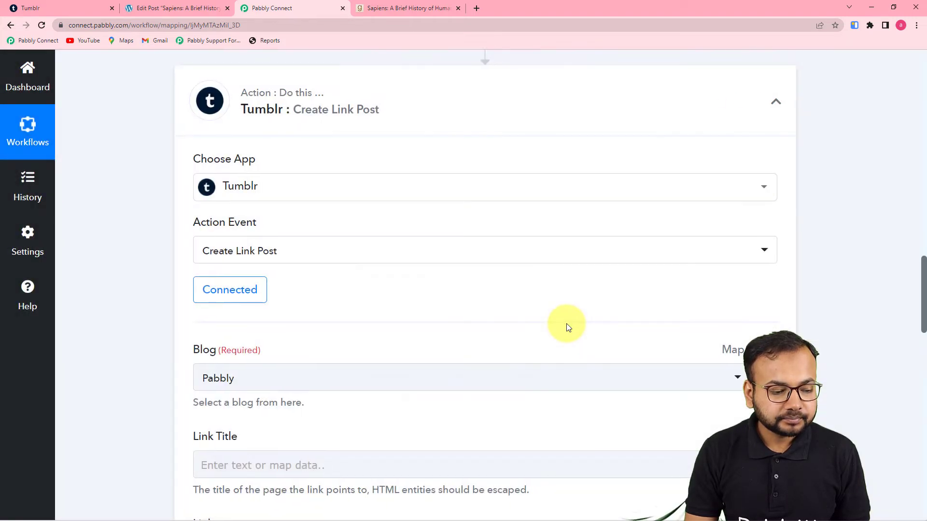
- Check the target blog on Tumblr, and back in Pabbly Connect select Pabbly as the link post's blog
scroll(567, 324, "down", 3)
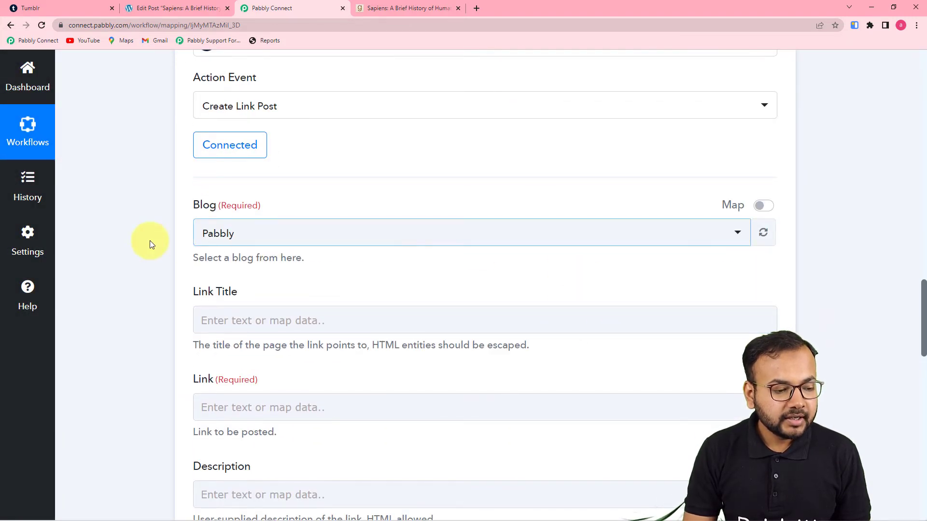
scroll(150, 240, "down", 2)
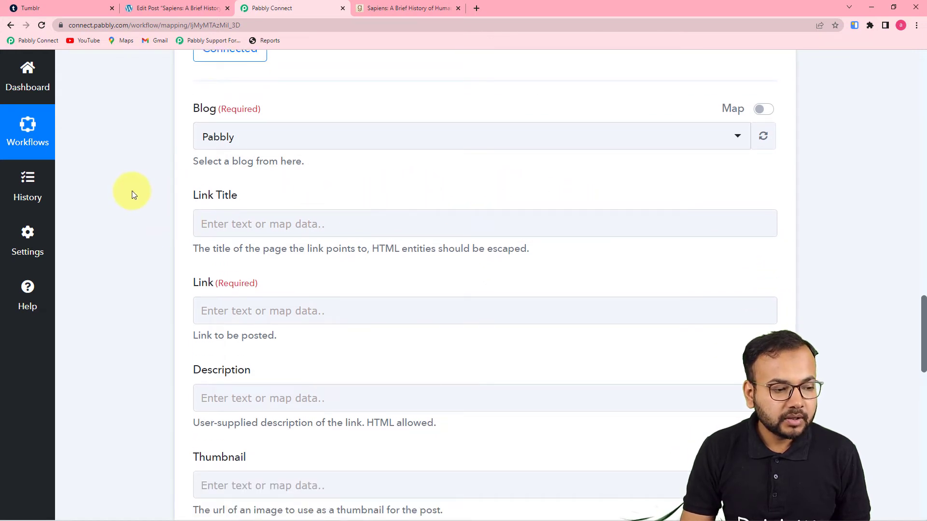
left_click(80, 9)
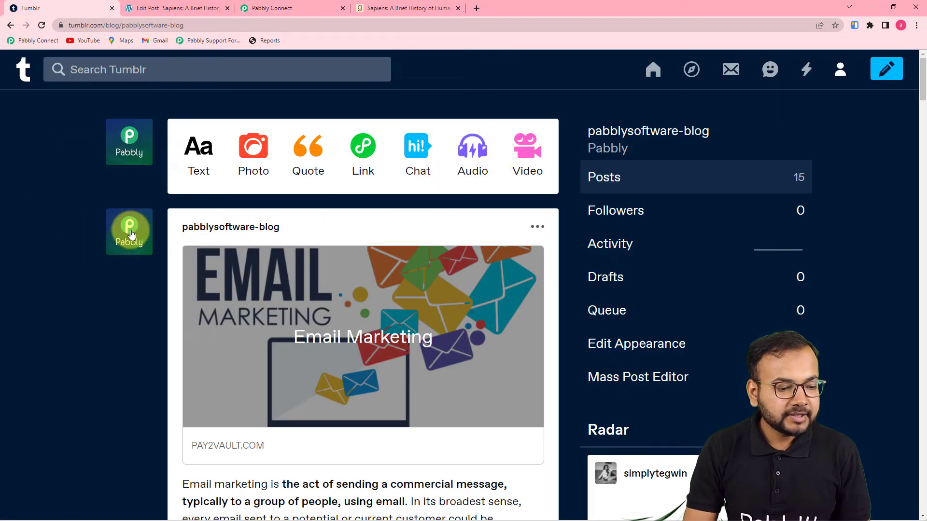
mouse_move(124, 236)
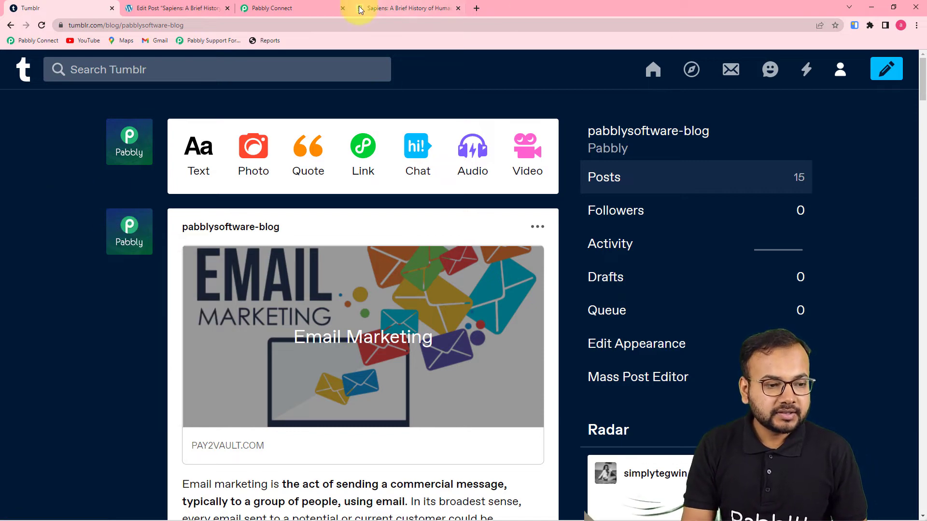
left_click(317, 7)
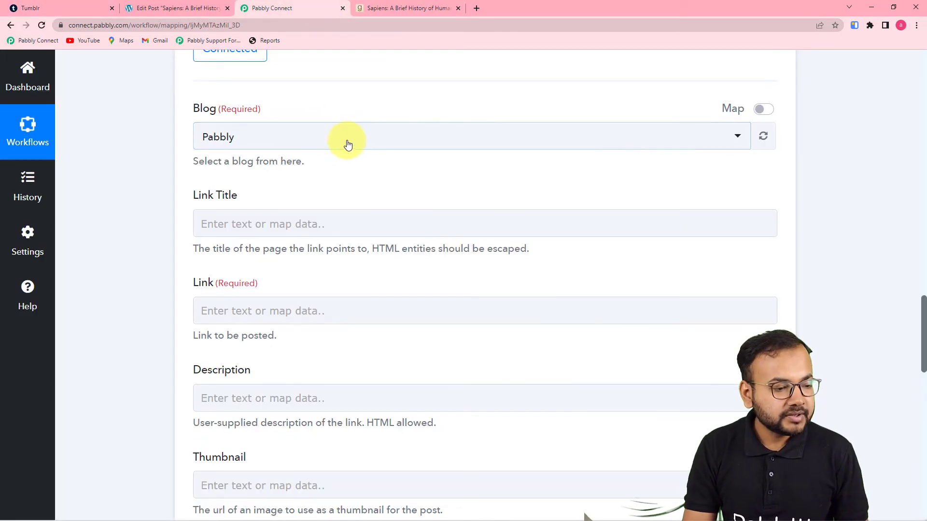
left_click(285, 144)
left_click(248, 198)
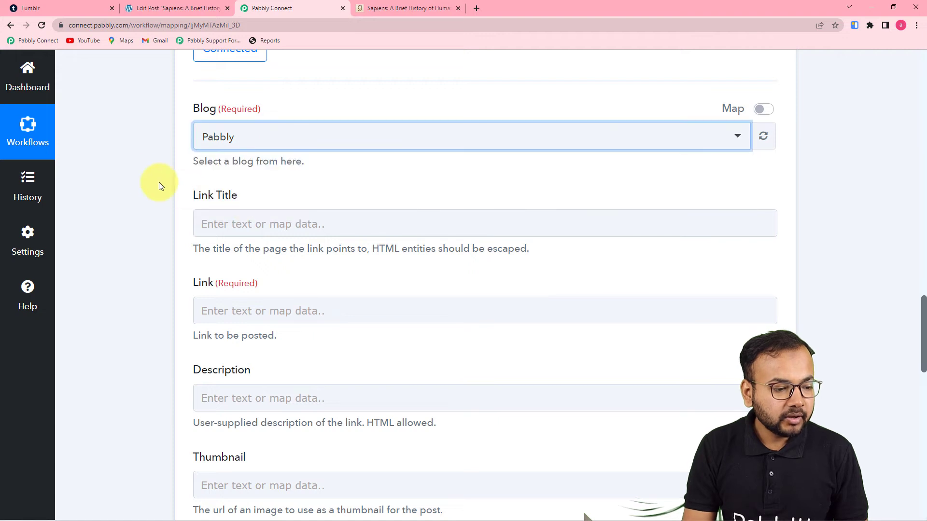
scroll(153, 179, "down", 2)
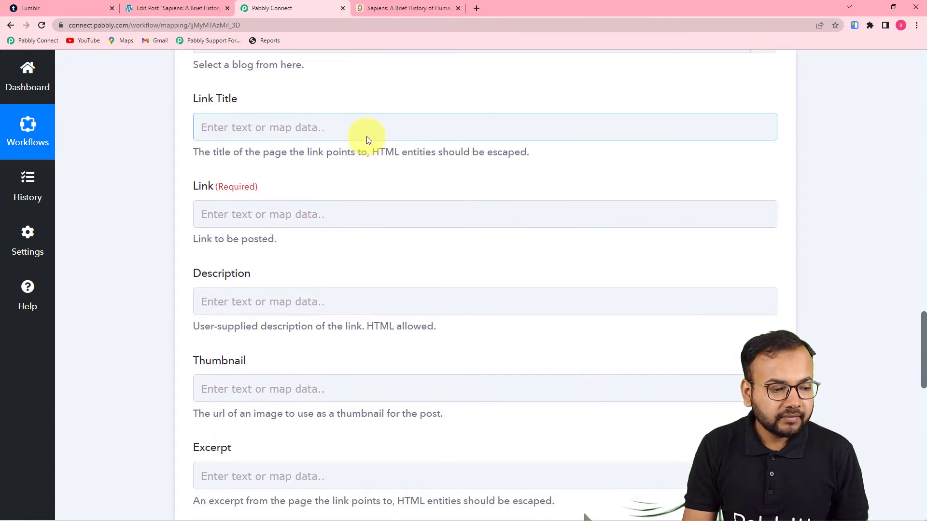
- Map the Link Title field of the Tumblr link post to the WordPress response's Post Post Title
scroll(333, 290, "down", 2)
scroll(527, 354, "up", 20)
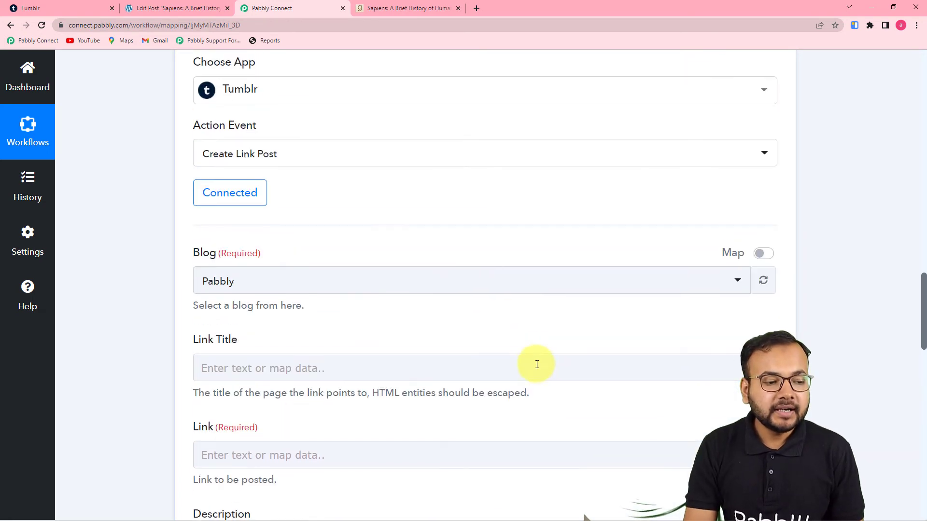
scroll(567, 294, "up", 9)
scroll(567, 294, "up", 3)
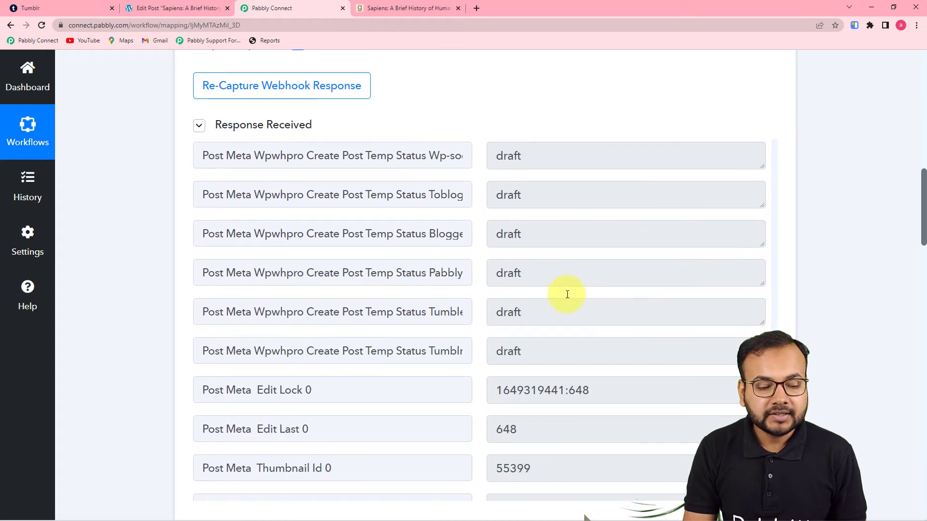
scroll(568, 295, "up", 15)
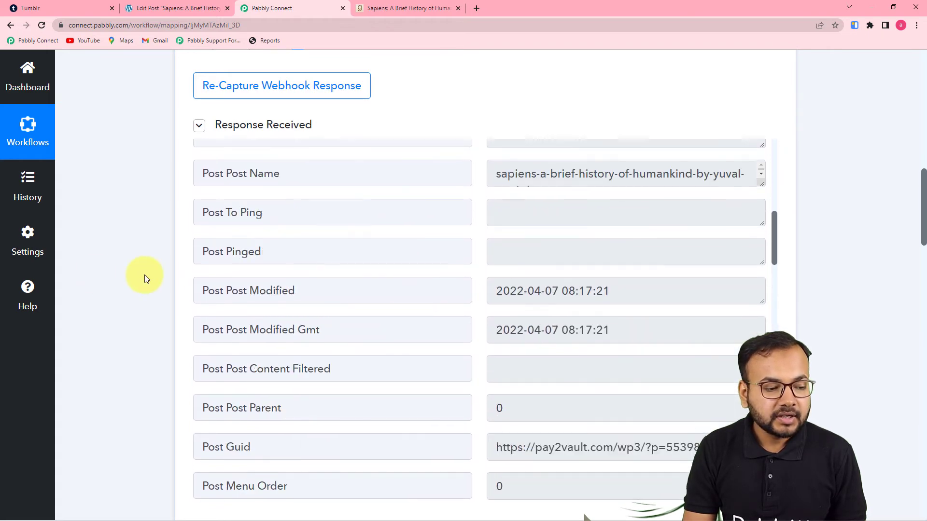
scroll(88, 274, "down", 18)
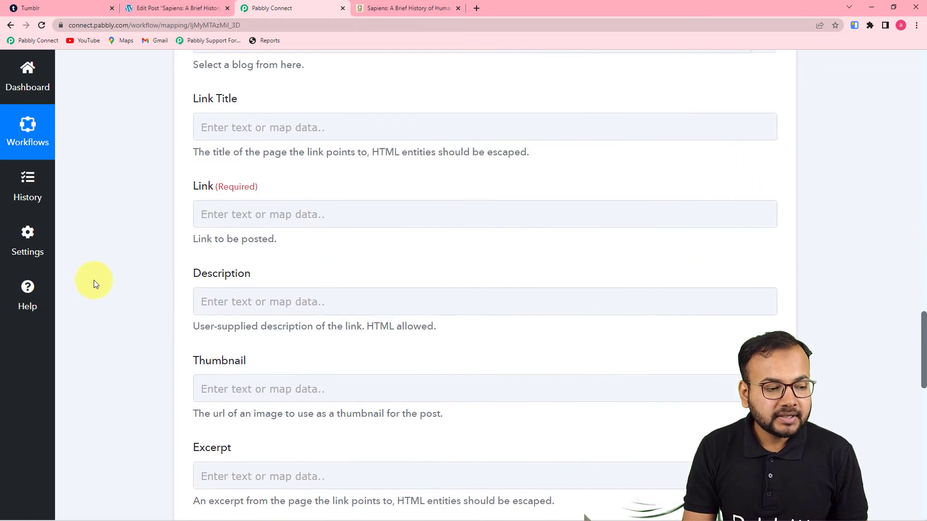
left_click(344, 128)
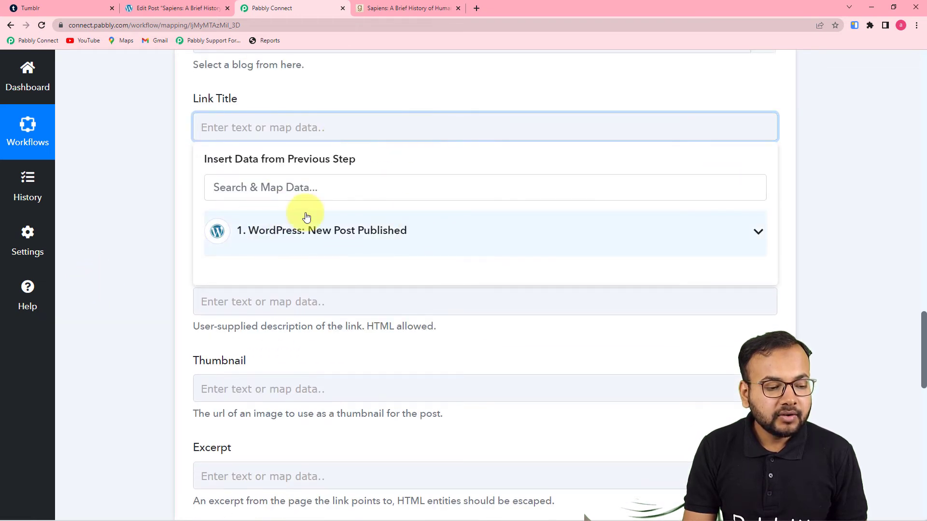
left_click(432, 236)
scroll(397, 325, "down", 1)
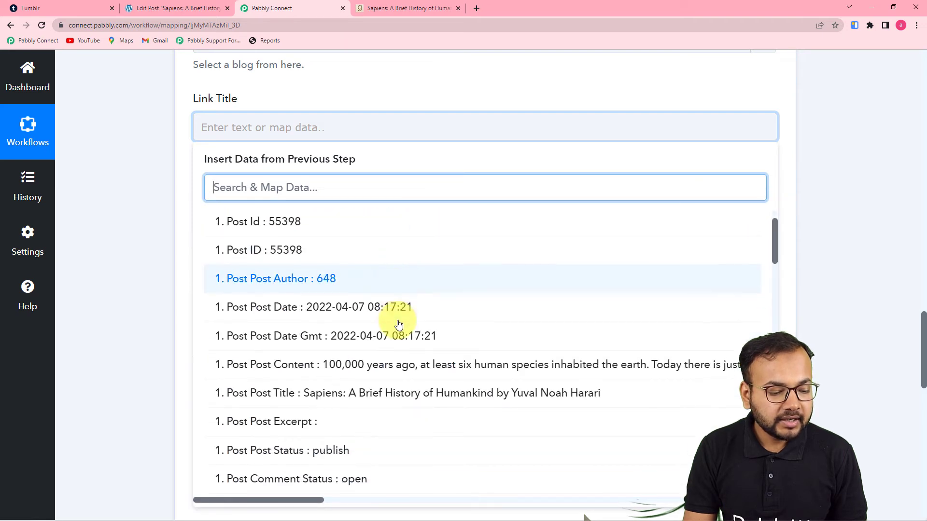
left_click(379, 403)
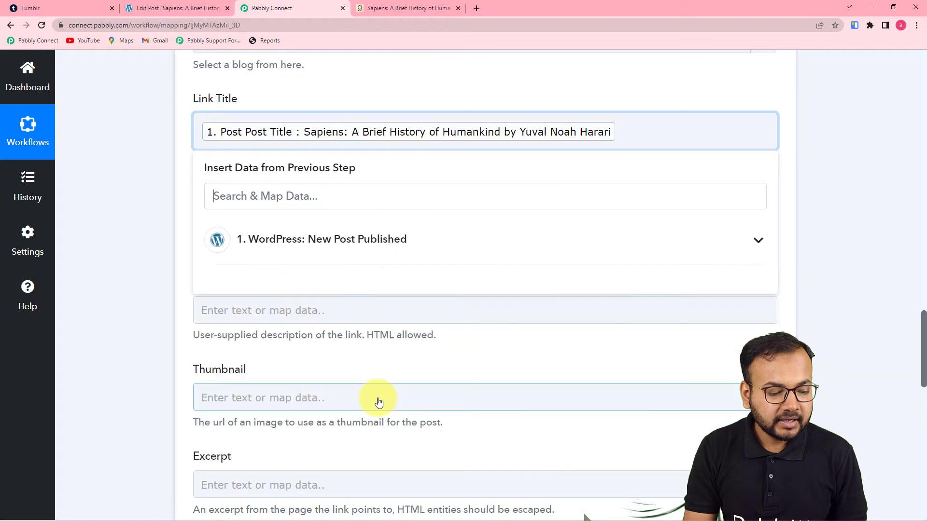
left_click(192, 282)
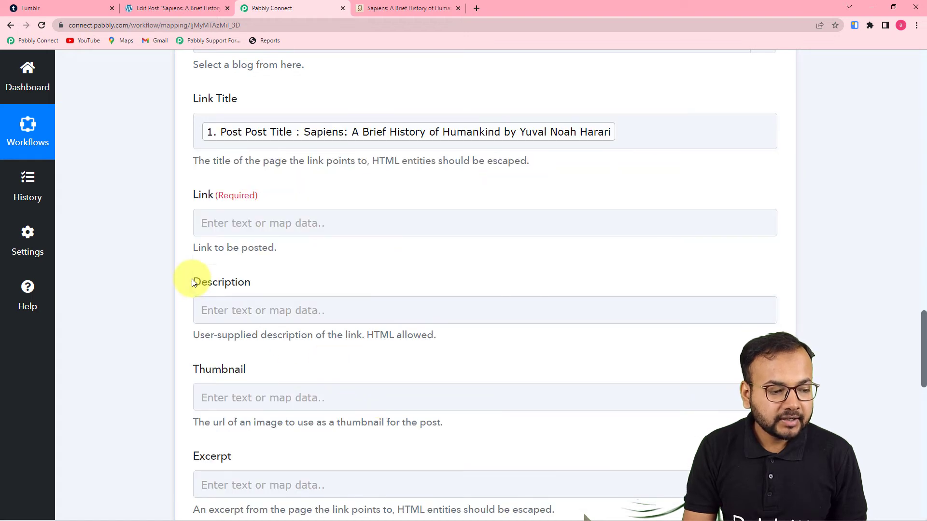
- Map the required Link field to the Post Permalink from the WordPress response
left_click(338, 223)
left_click(383, 330)
scroll(448, 440, "down", 7)
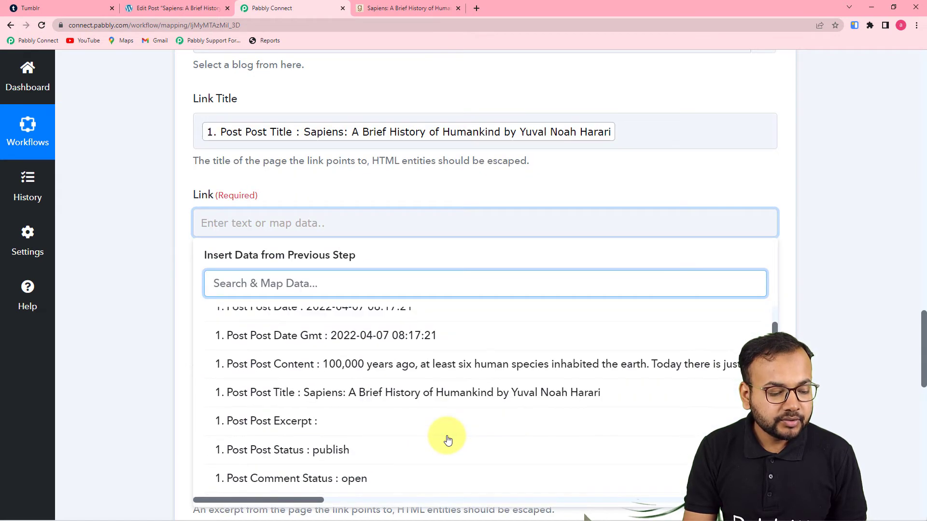
scroll(448, 440, "down", 9)
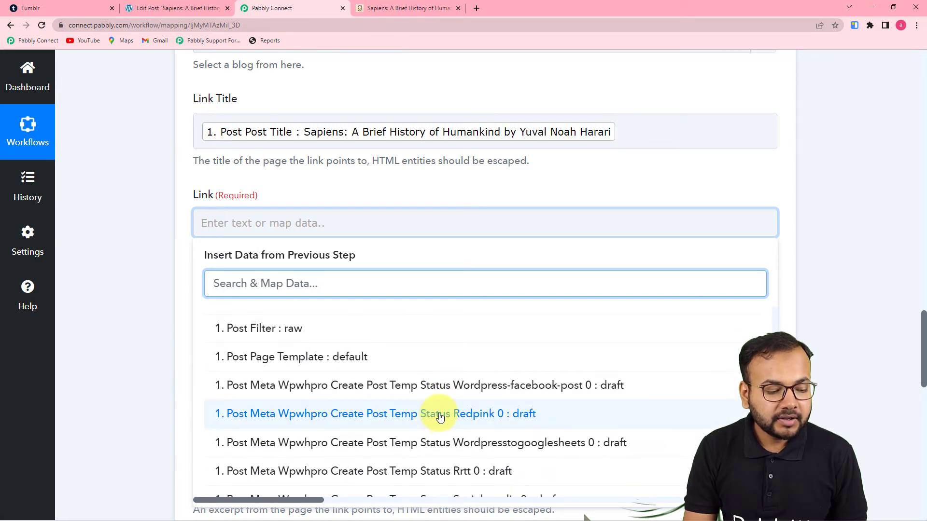
scroll(440, 418, "down", 9)
scroll(440, 418, "down", 6)
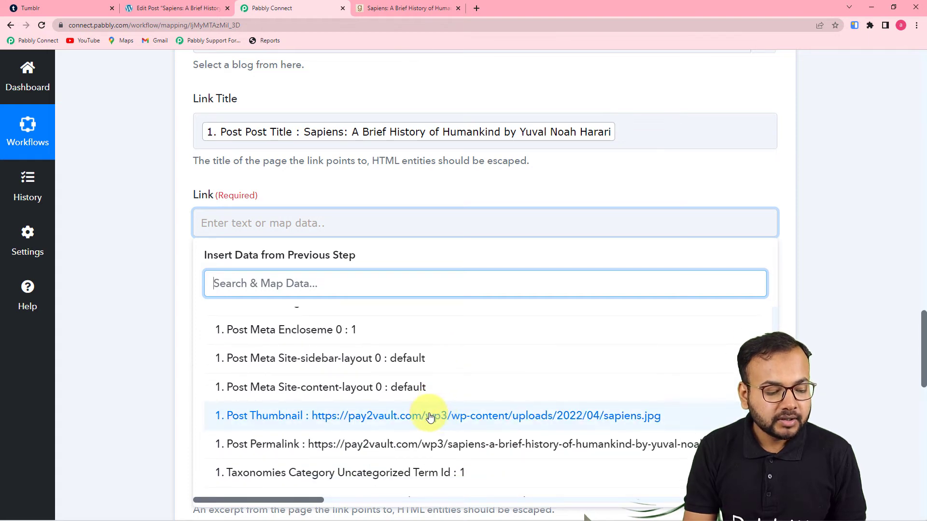
left_click(355, 444)
left_click(138, 328)
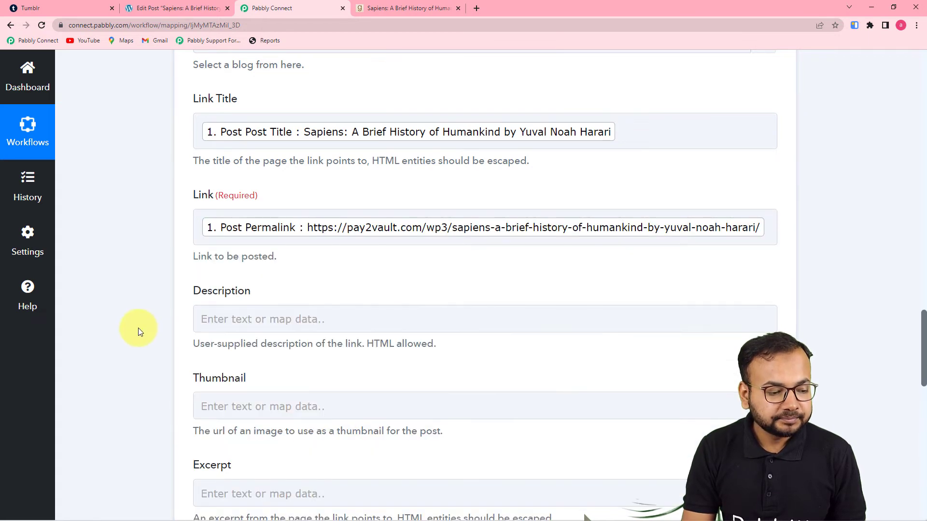
- Enter a two-line description for the link post: "Hey People!" followed by "Check out on new blog..."
scroll(138, 328, "down", 3)
left_click(395, 183)
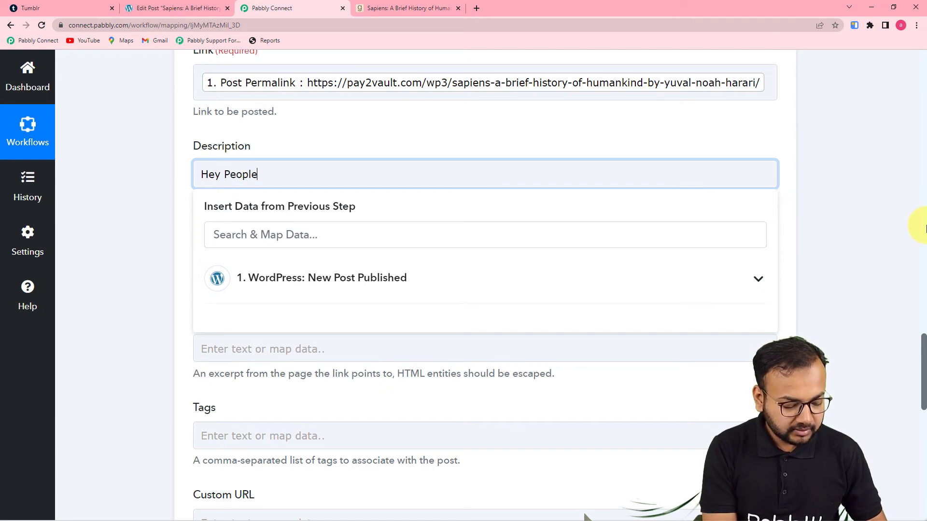
key("Return")
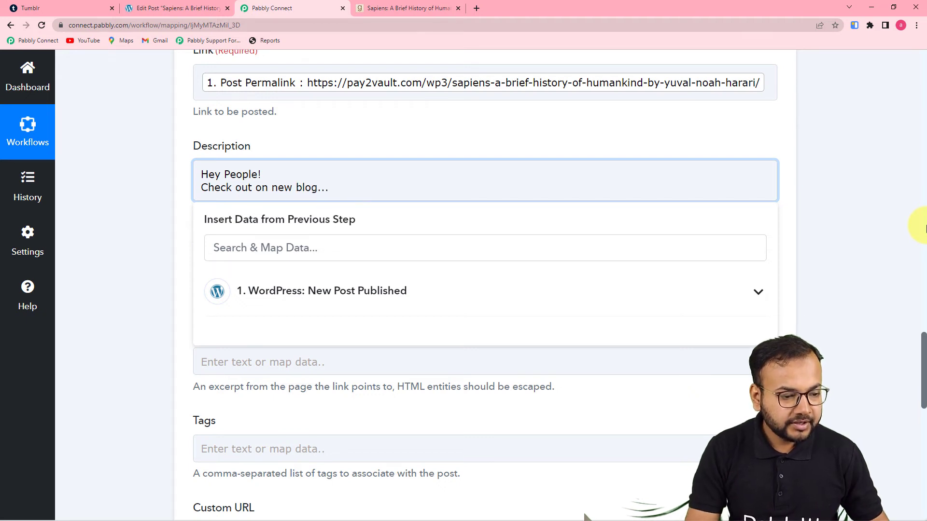
left_click(830, 194)
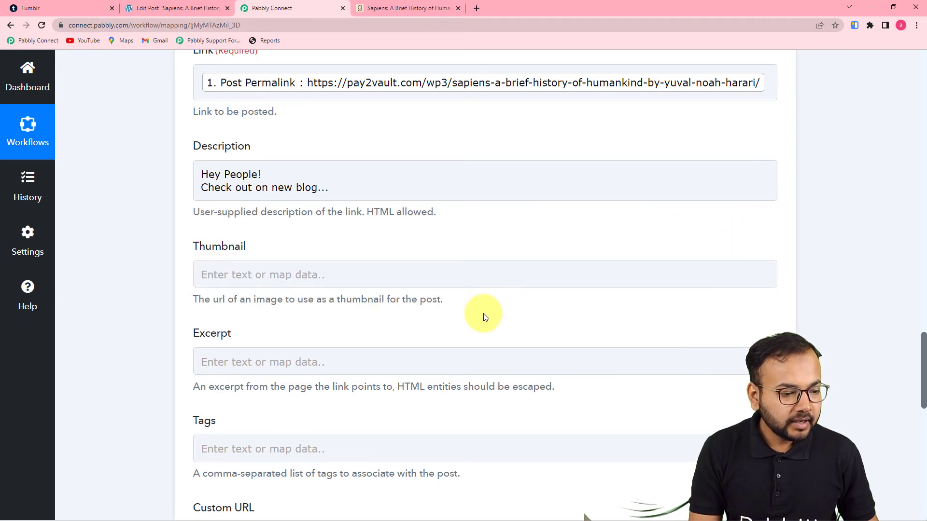
- Map the Thumbnail field to the Post Thumbnail image URL from the WordPress response
scroll(482, 315, "down", 3)
left_click(313, 130)
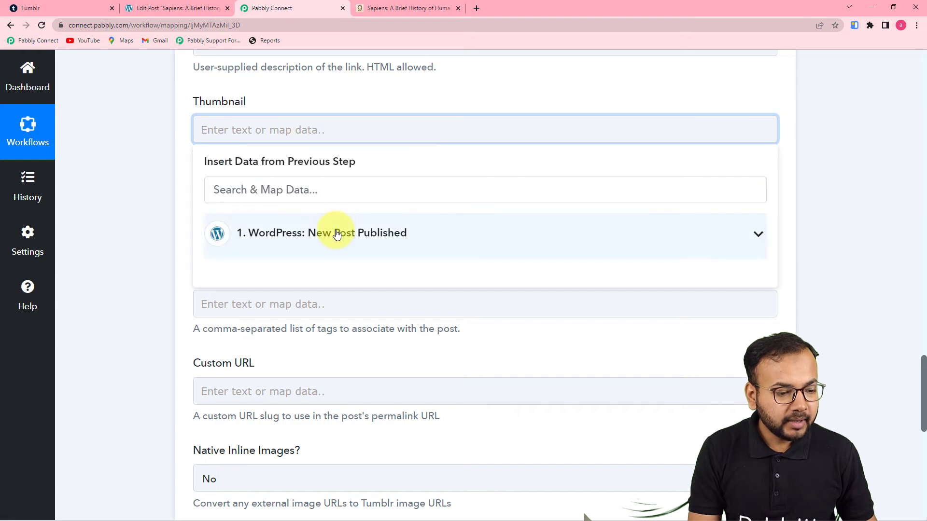
left_click(338, 232)
scroll(395, 355, "down", 2)
scroll(395, 355, "down", 12)
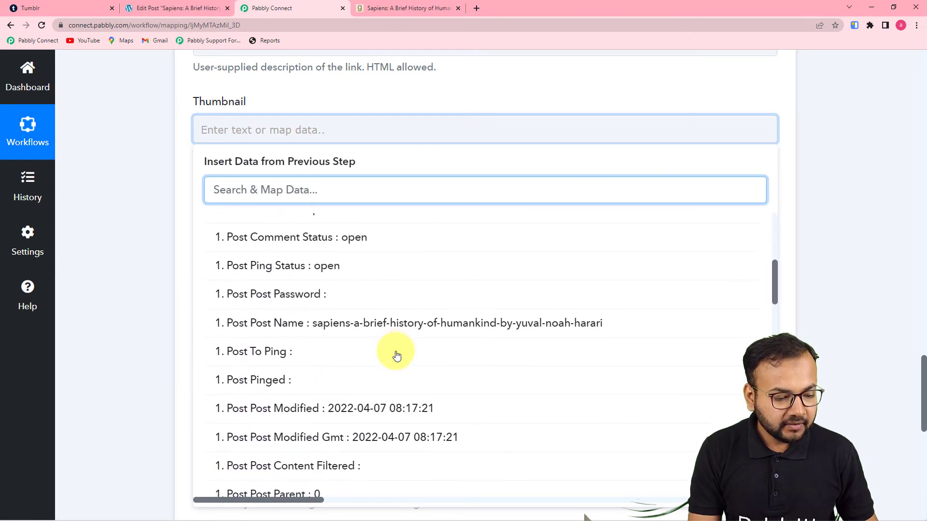
scroll(397, 355, "down", 8)
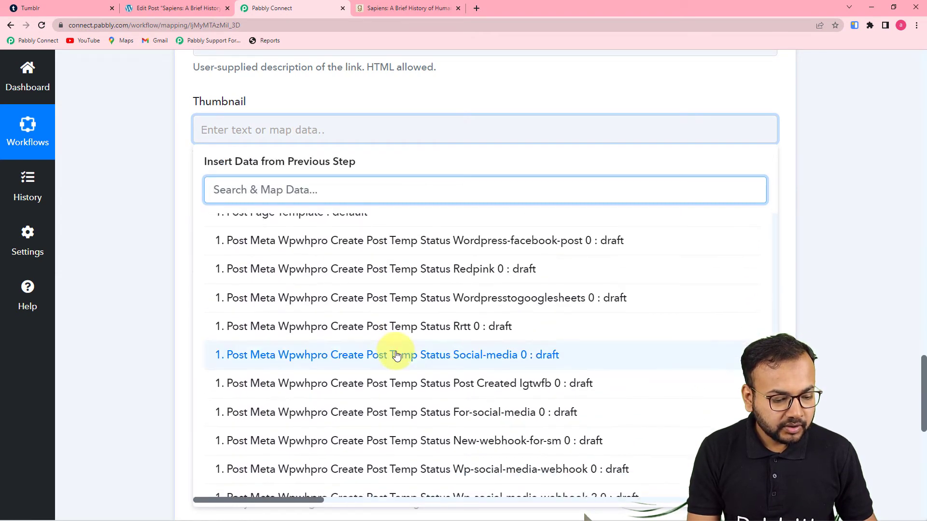
scroll(397, 356, "down", 5)
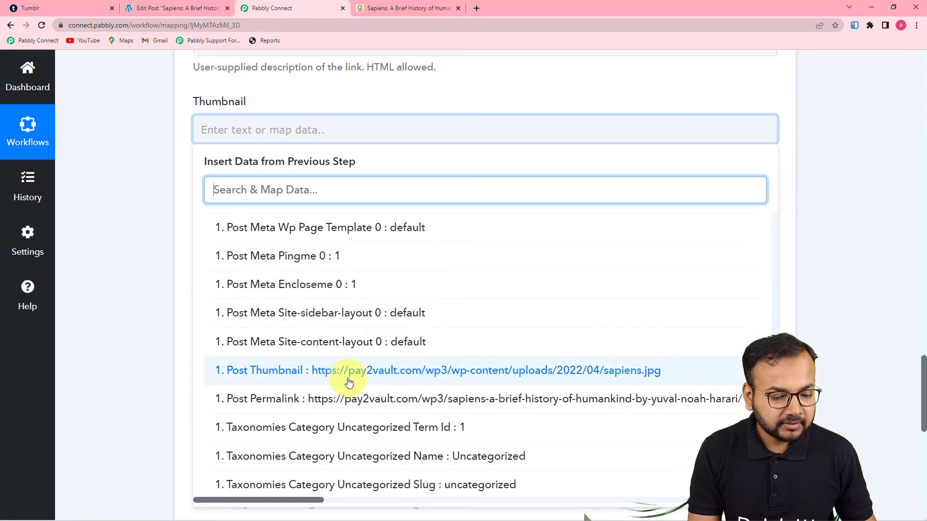
left_click(349, 382)
left_click(85, 220)
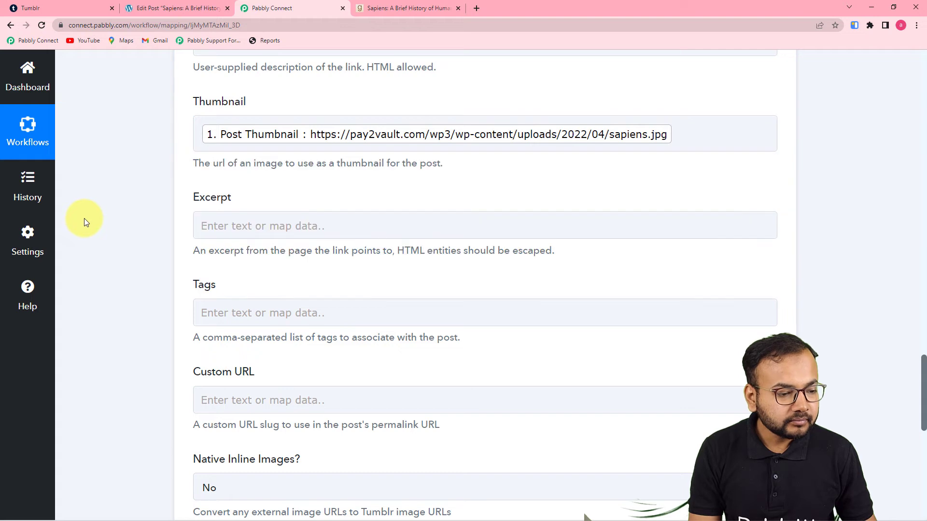
- Set Native Inline Images to Yes and choose Published as the link post's initial state
scroll(85, 219, "down", 2)
left_click(353, 136)
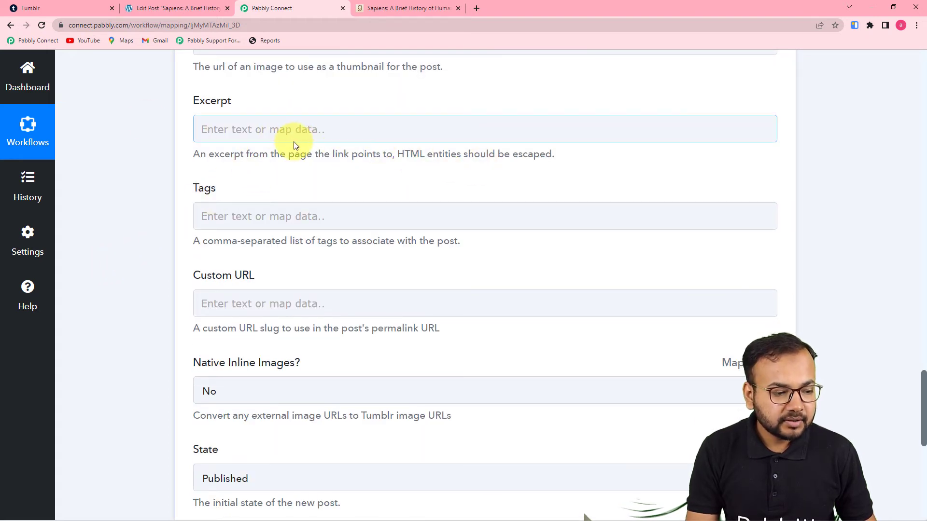
scroll(295, 145, "down", 2)
scroll(263, 209, "up", 2)
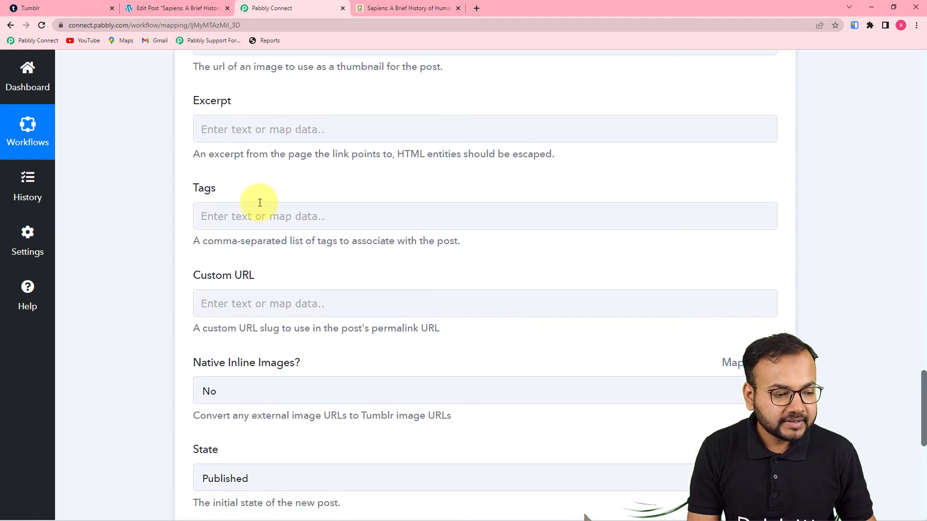
scroll(258, 276, "down", 2)
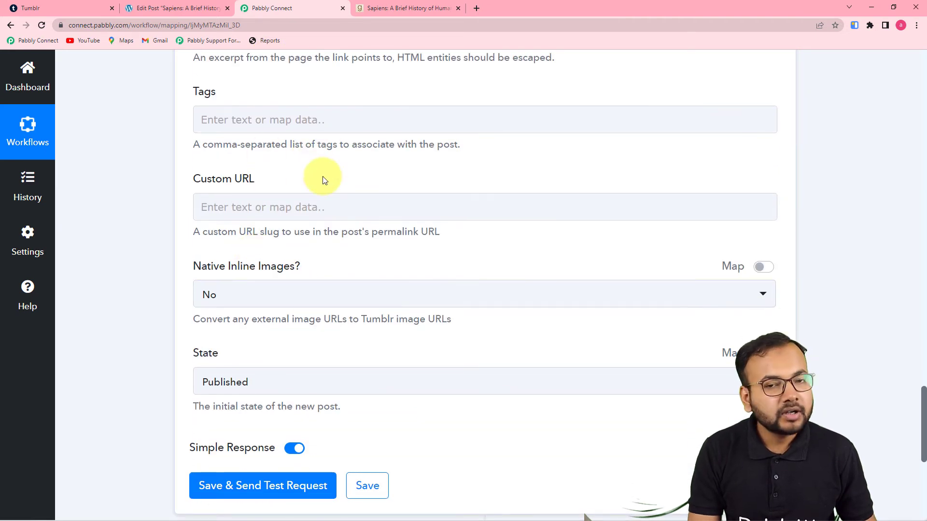
scroll(323, 180, "down", 1)
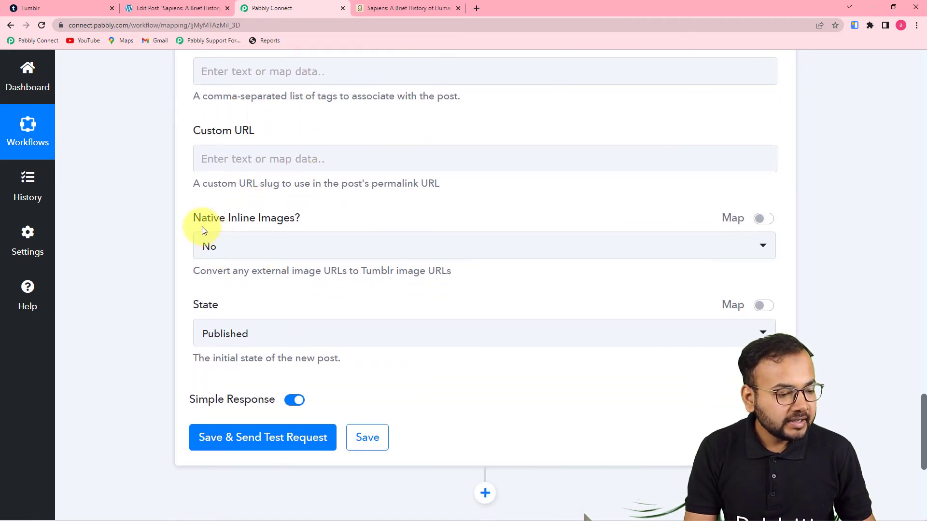
left_click(300, 253)
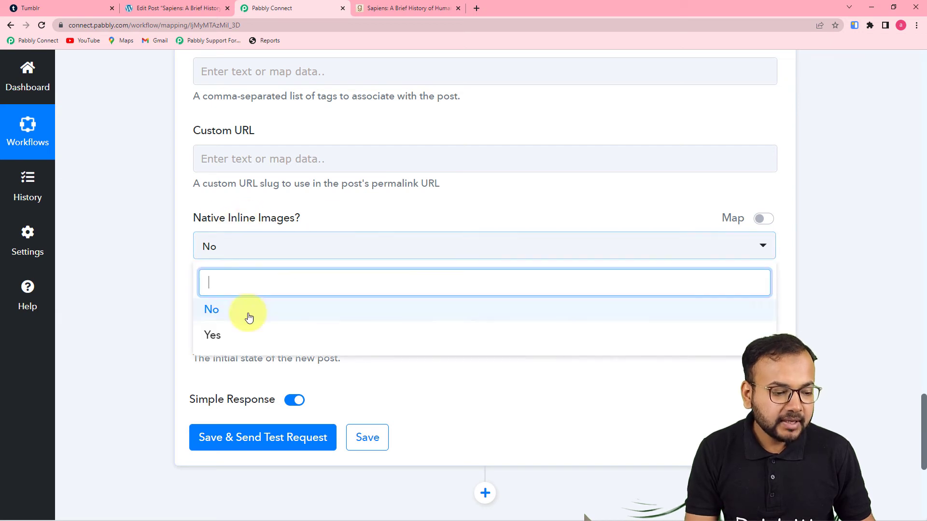
left_click(242, 334)
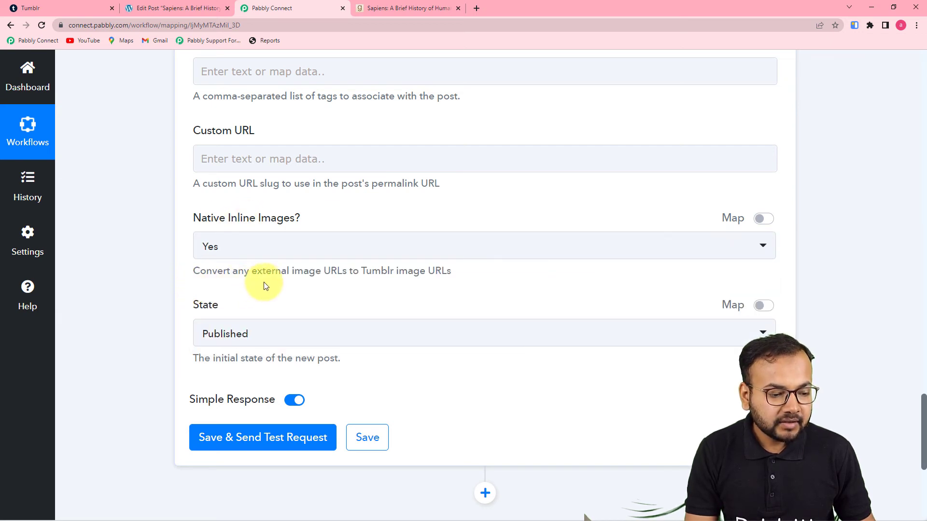
scroll(476, 292, "down", 2)
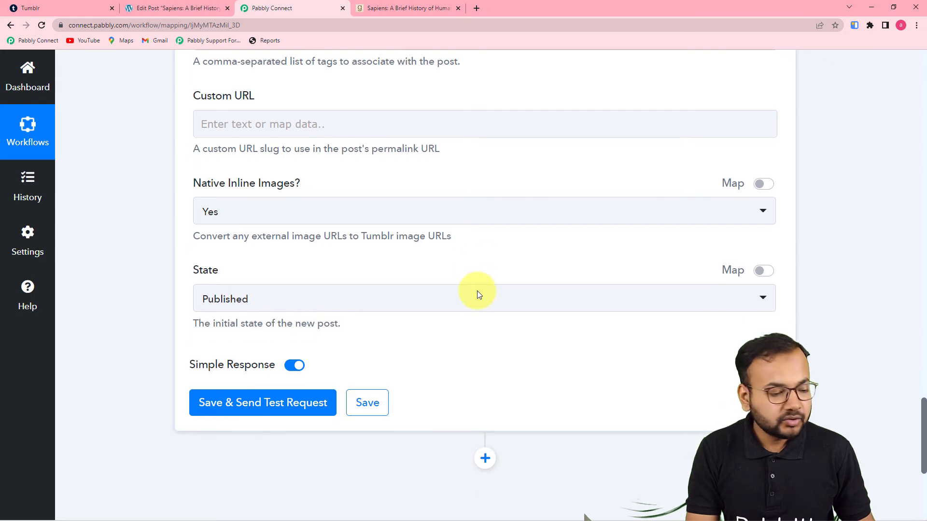
left_click(307, 240)
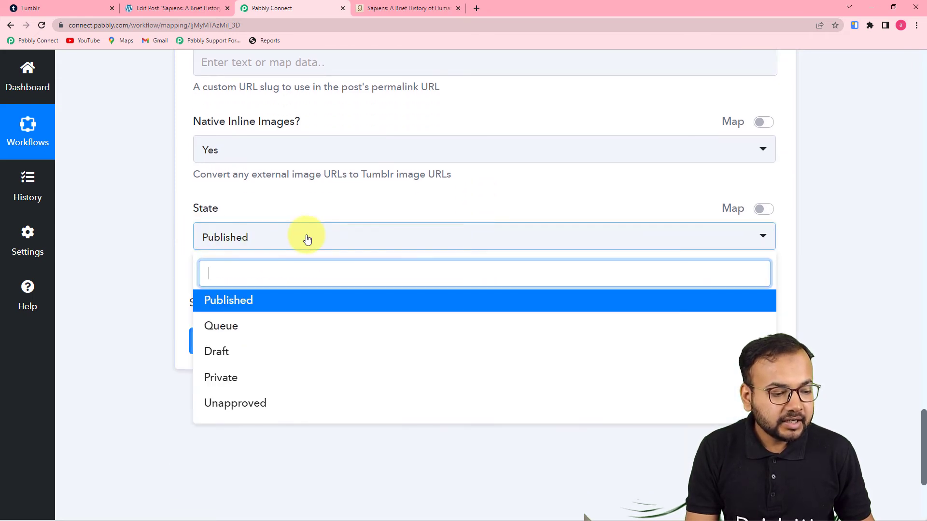
left_click(225, 300)
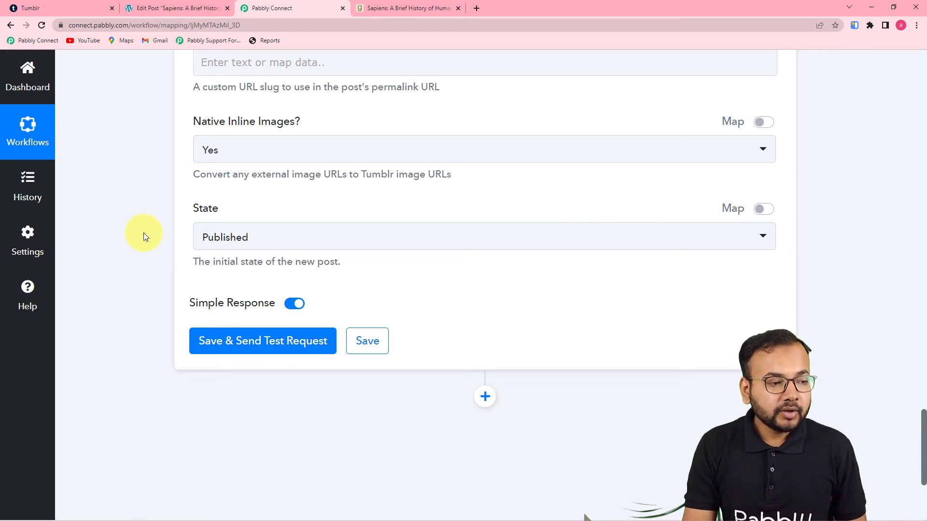
- Check the current posts on the Tumblr blog, and back in Pabbly Connect save the Tumblr action and send its test request
left_click(51, 8)
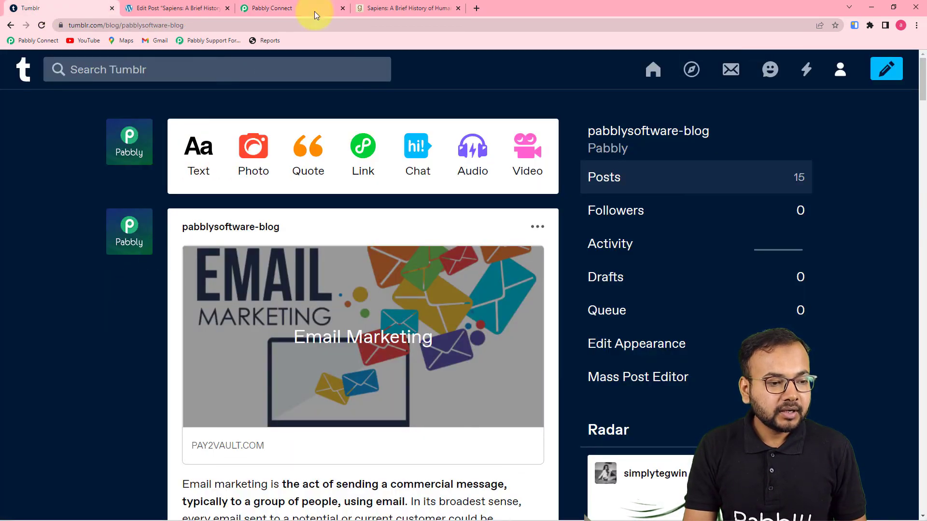
left_click(294, 7)
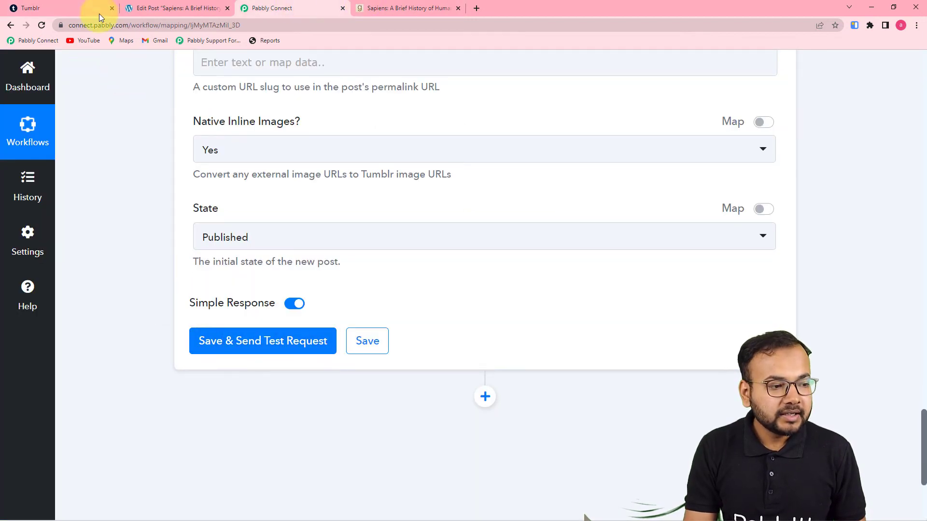
scroll(140, 180, "up", 3)
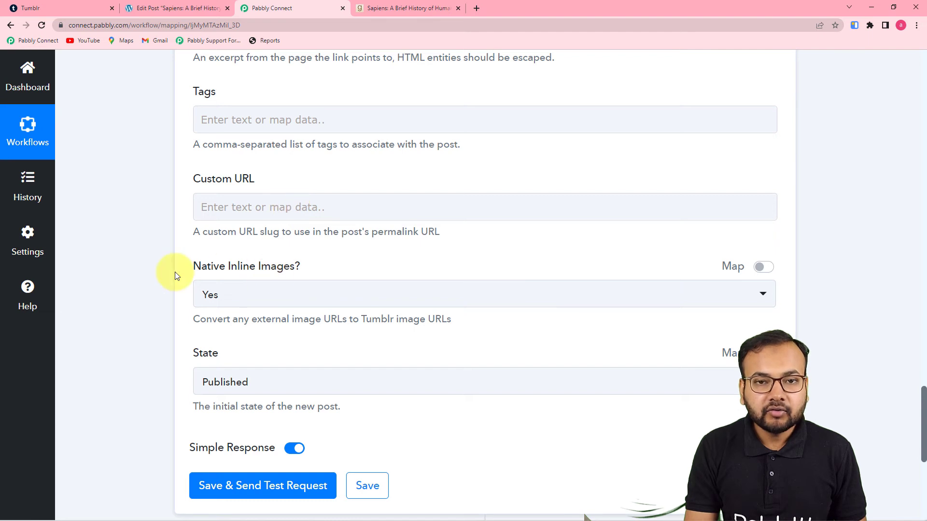
scroll(175, 271, "down", 3)
scroll(175, 271, "down", 3)
left_click(230, 198)
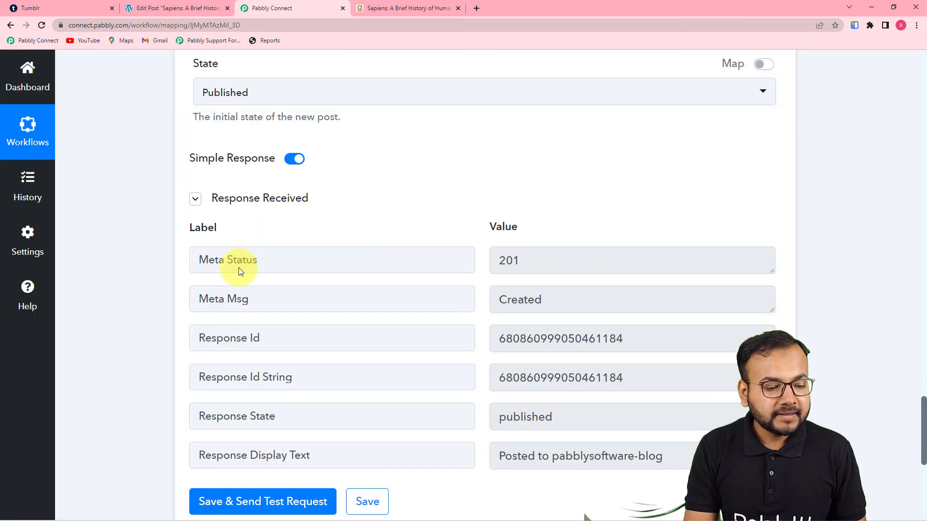
scroll(239, 267, "down", 3)
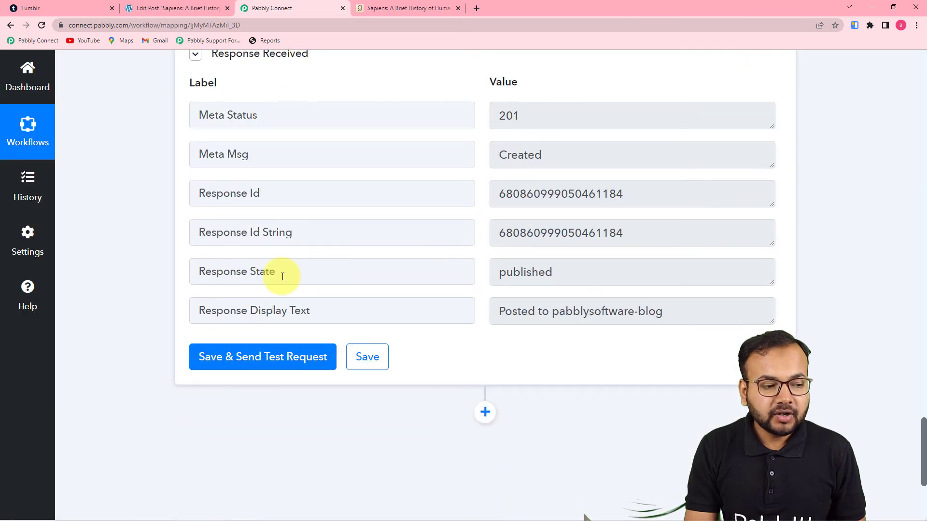
- Switch to the Tumblr blog, reload it and examine the newest link post's title, thumbnail and description
left_click(89, 12)
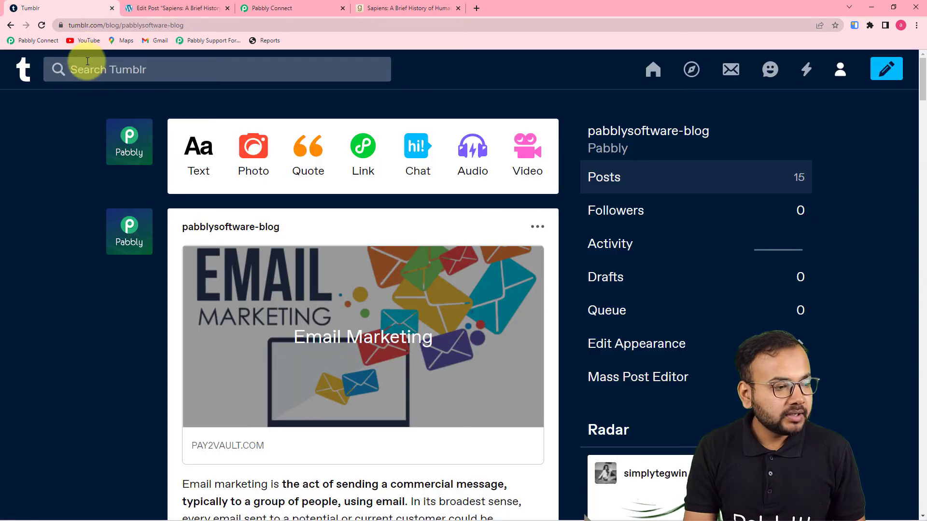
left_click(42, 25)
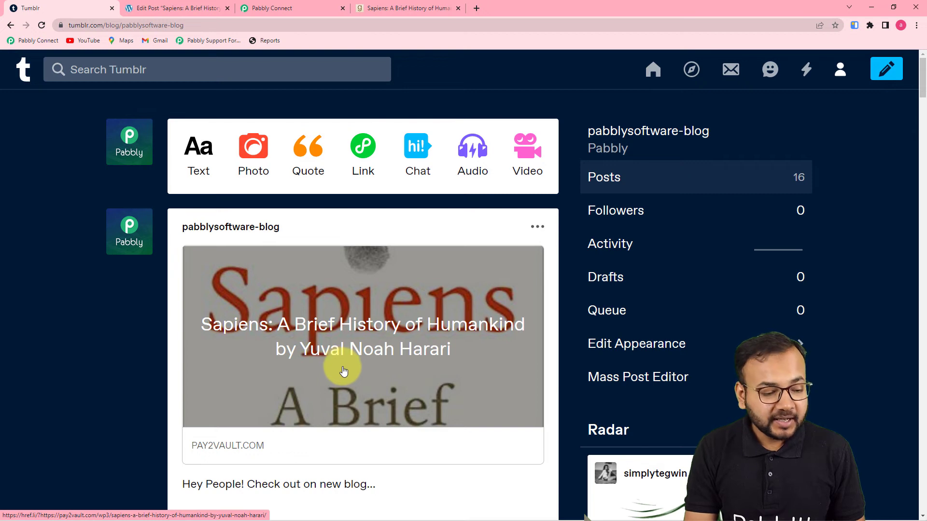
scroll(355, 342, "down", 1)
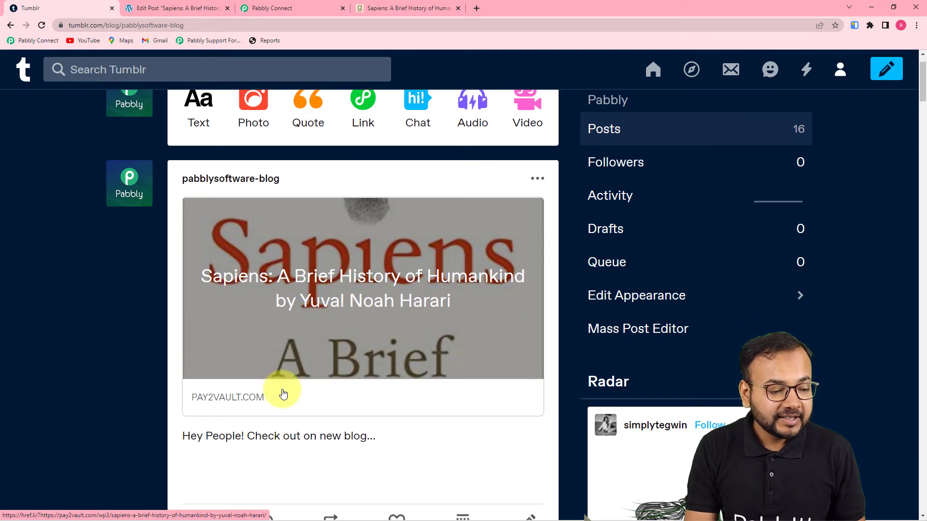
scroll(278, 386, "down", 2)
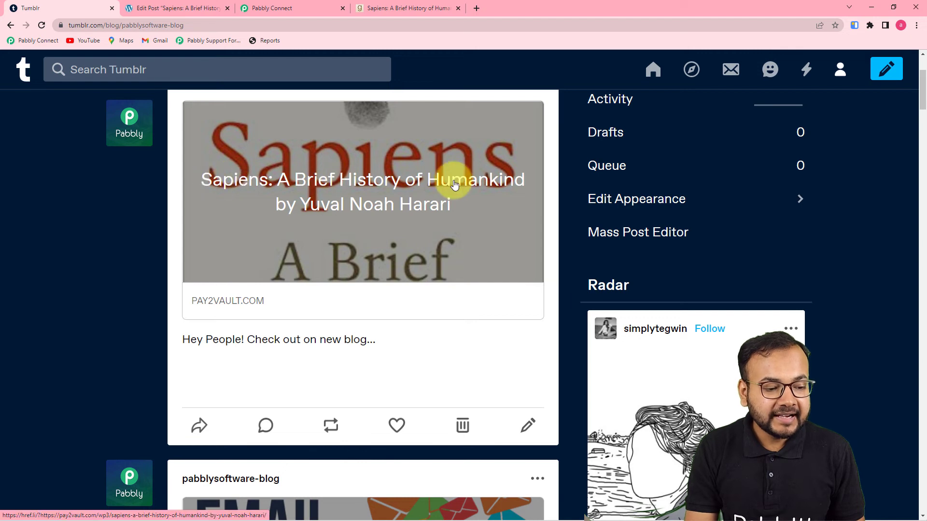
- Follow the "Sapiens: A Brief History of Humankind" link post to its WordPress article and look through the content
left_click(341, 194)
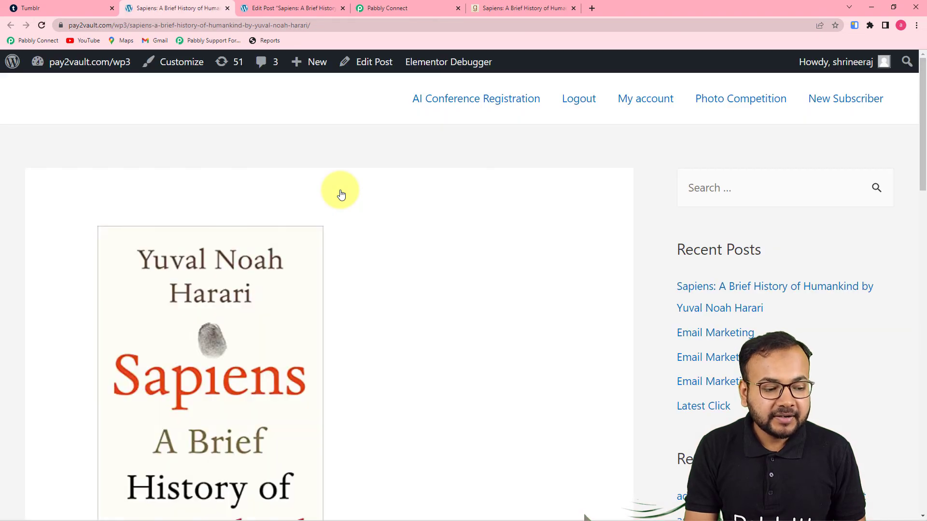
scroll(396, 244, "down", 2)
scroll(397, 247, "down", 10)
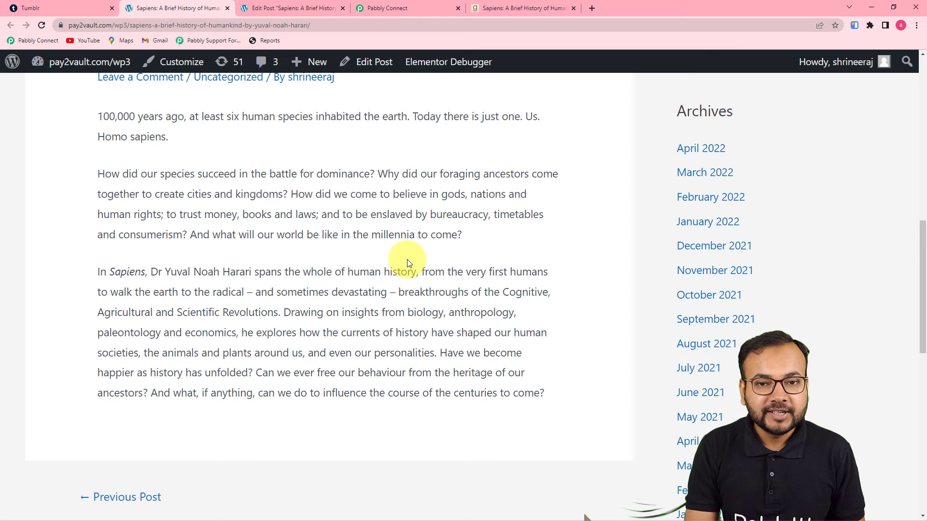
- Switch back to Pabbly Connect, save the Tumblr action and review the WordPress New Post Published trigger
left_click(414, 9)
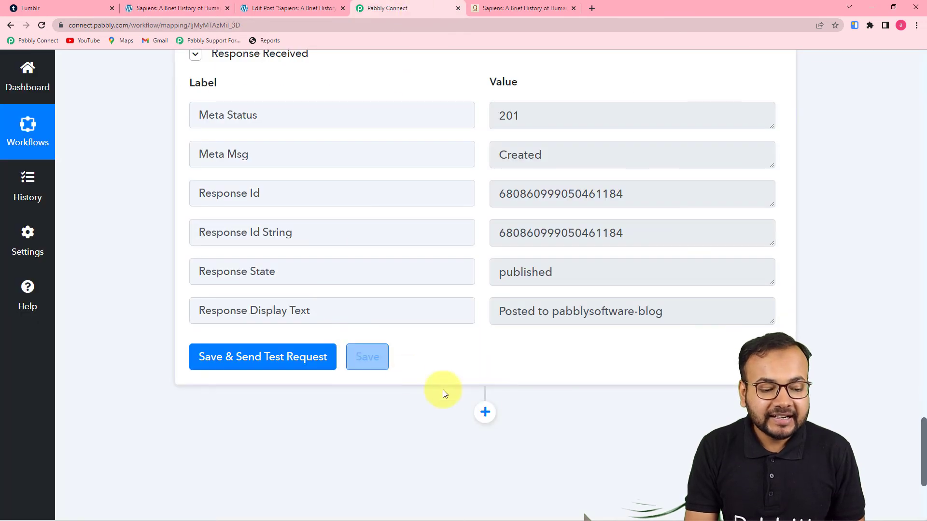
scroll(676, 401, "up", 8)
scroll(585, 516, "up", 20)
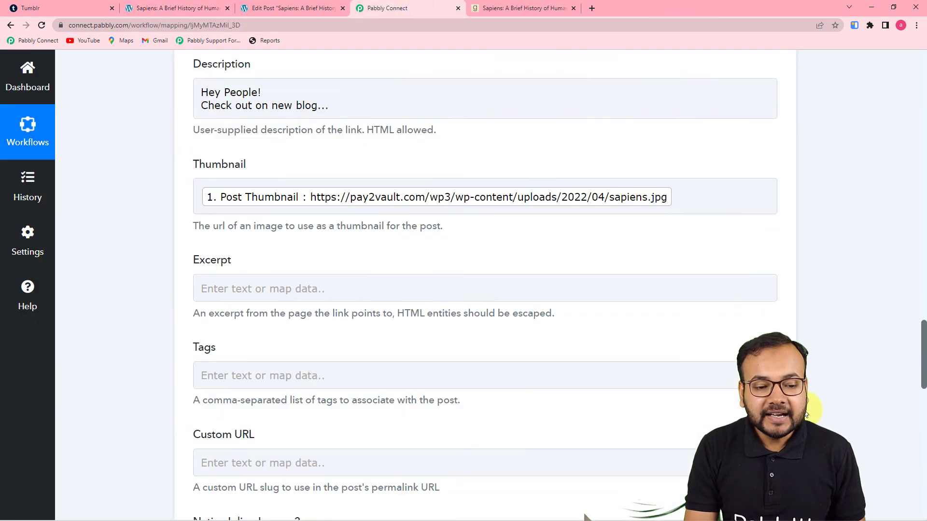
scroll(585, 517, "up", 10)
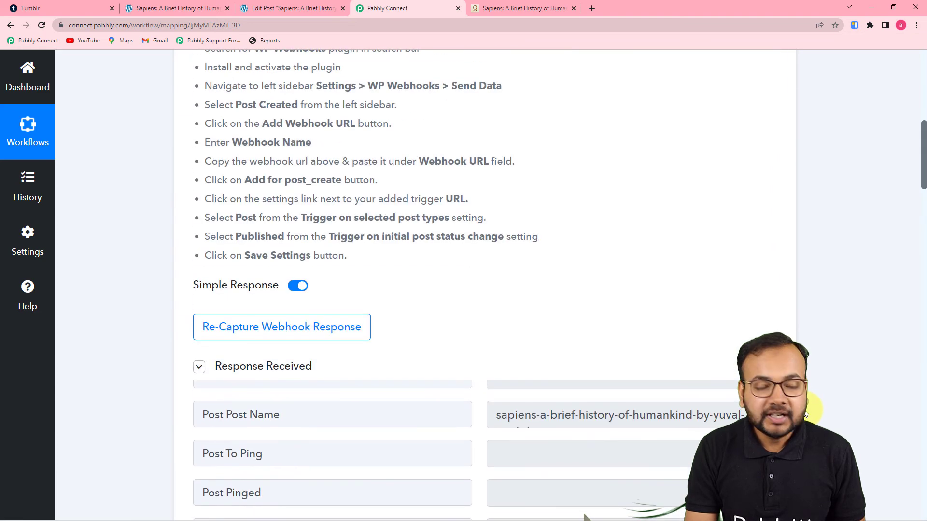
scroll(693, 373, "up", 3)
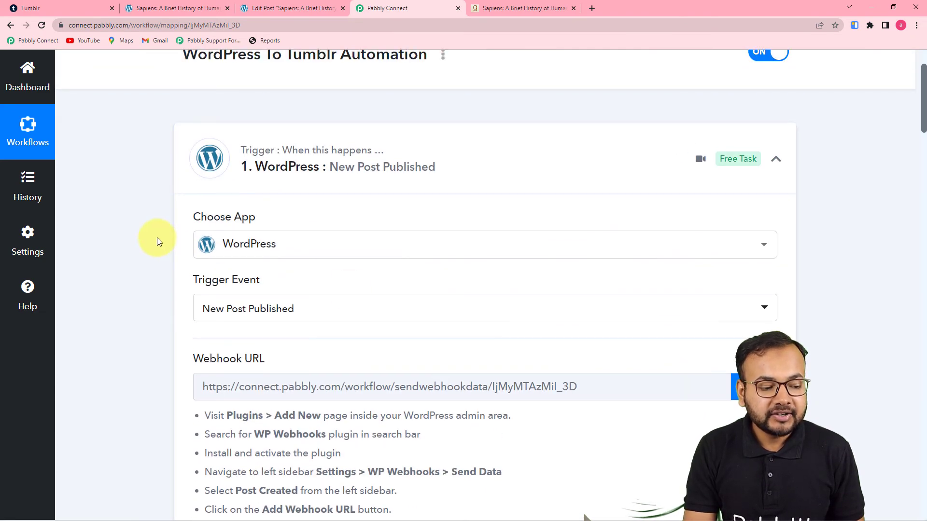
- Review the Tumblr Create Link Post action's mapped title, permalink and thumbnail along with its description text
scroll(157, 238, "down", 5)
scroll(177, 335, "down", 8)
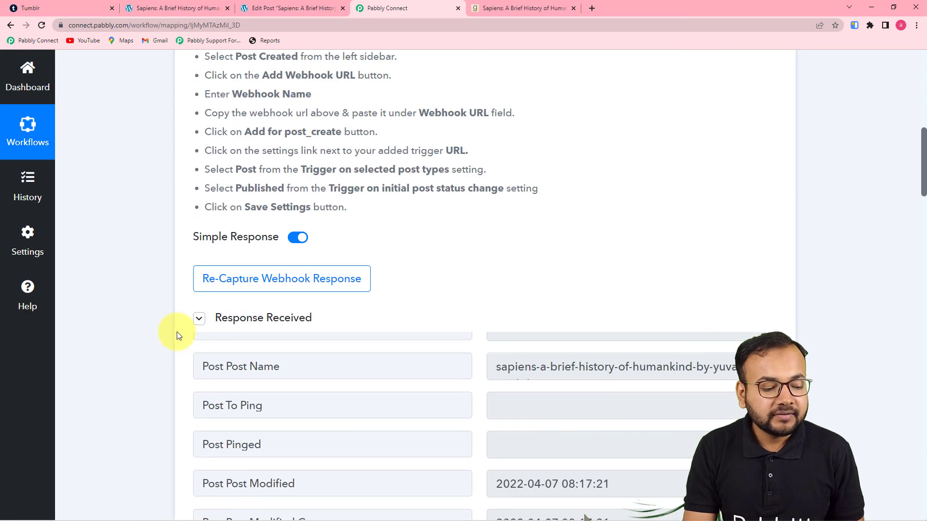
scroll(177, 335, "down", 10)
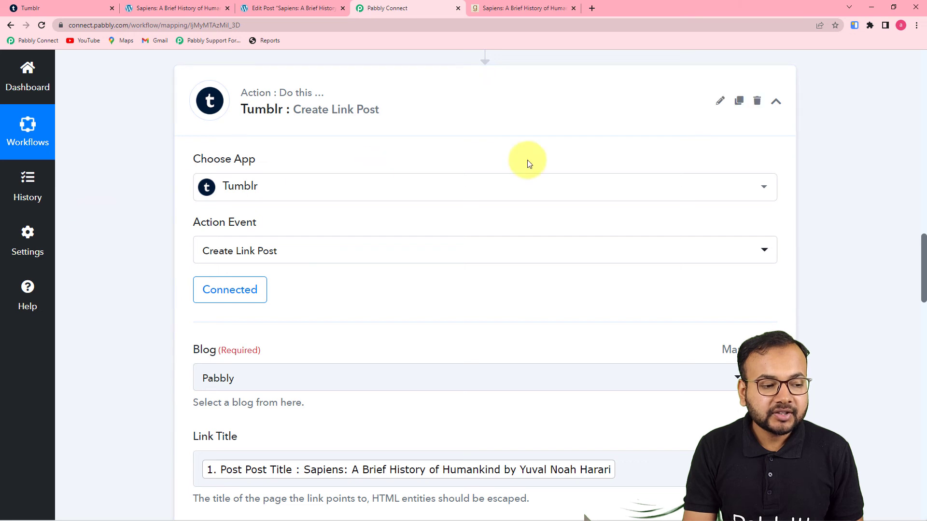
scroll(149, 176, "down", 2)
scroll(149, 180, "down", 5)
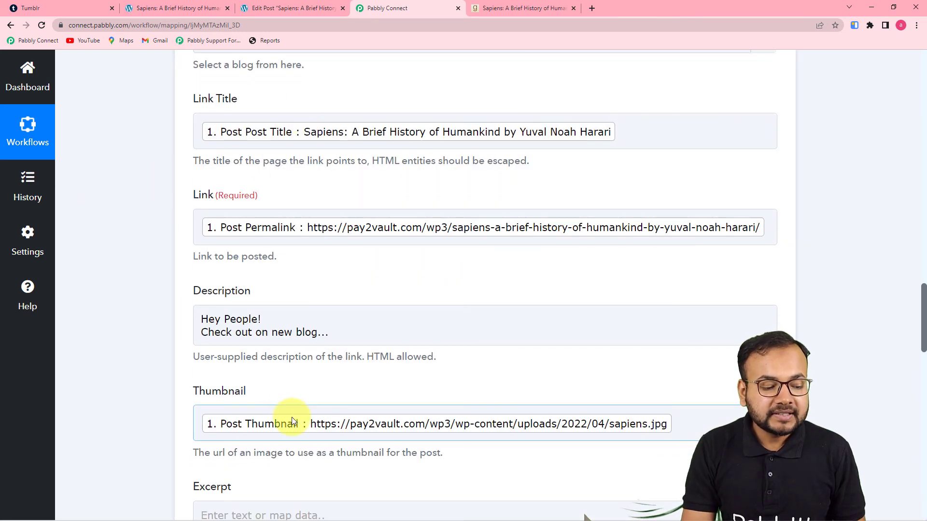
scroll(292, 418, "down", 3)
left_click(293, 282)
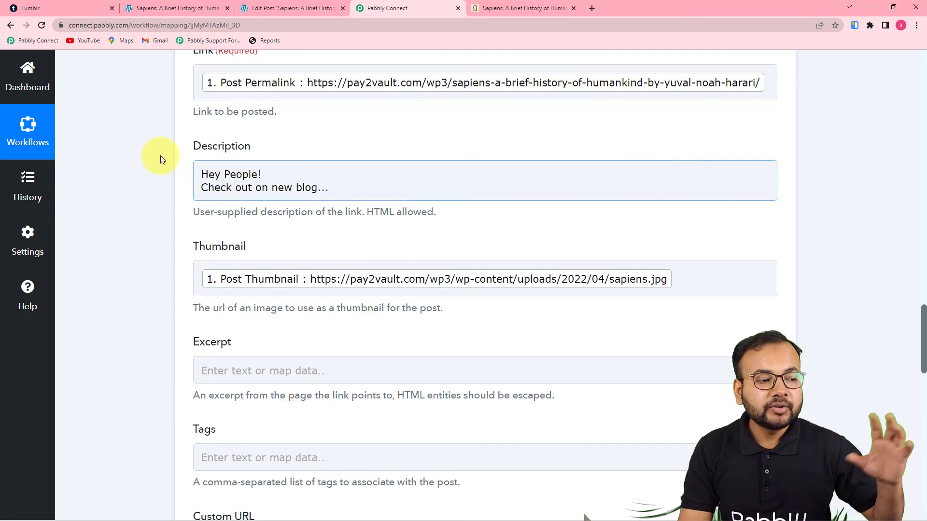
- Compare the Tumblr link post and the WordPress article with the Tumblr action's remaining settings and response in Pabbly Connect
left_click(27, 5)
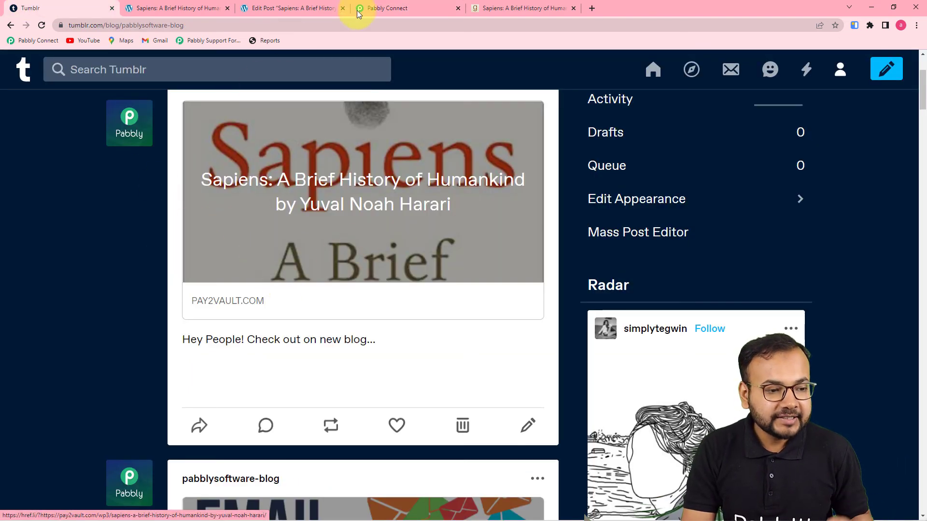
left_click(379, 8)
scroll(877, 287, "down", 8)
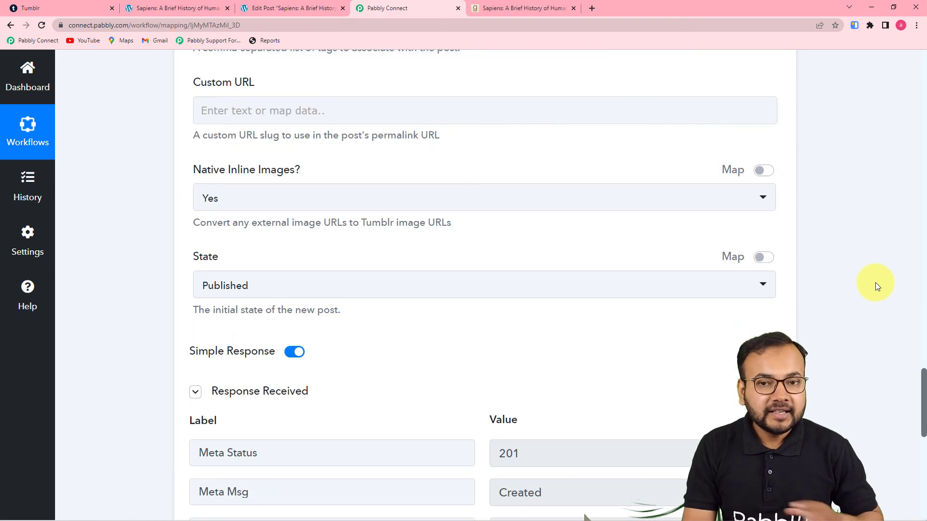
left_click(140, 8)
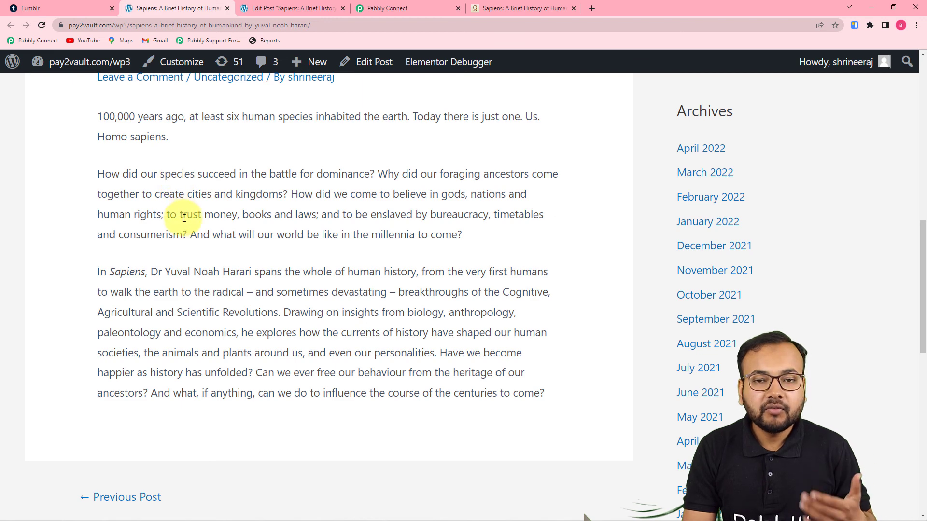
left_click(58, 7)
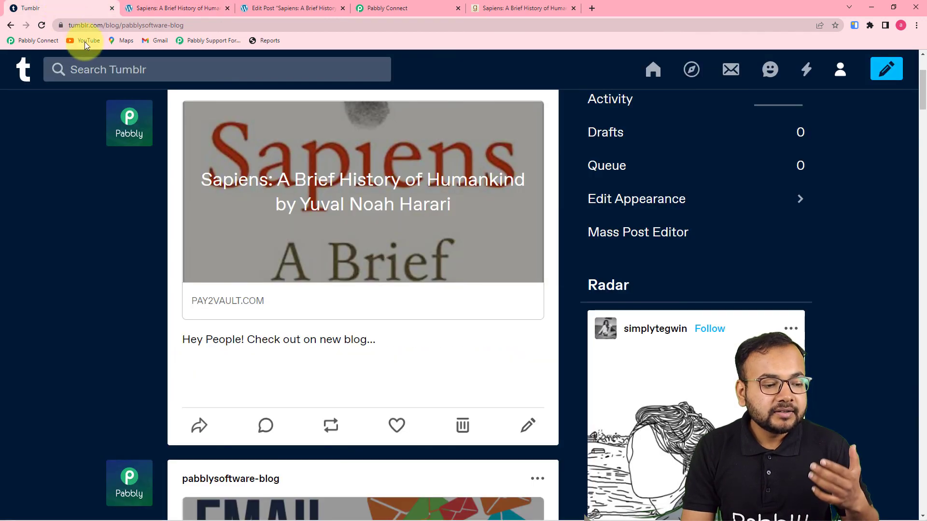
scroll(134, 321, "up", 2)
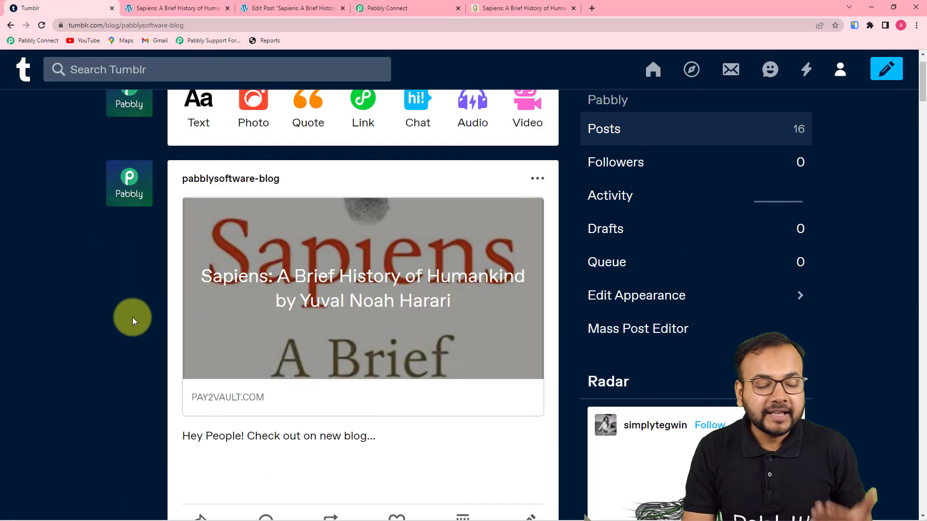
left_click(406, 8)
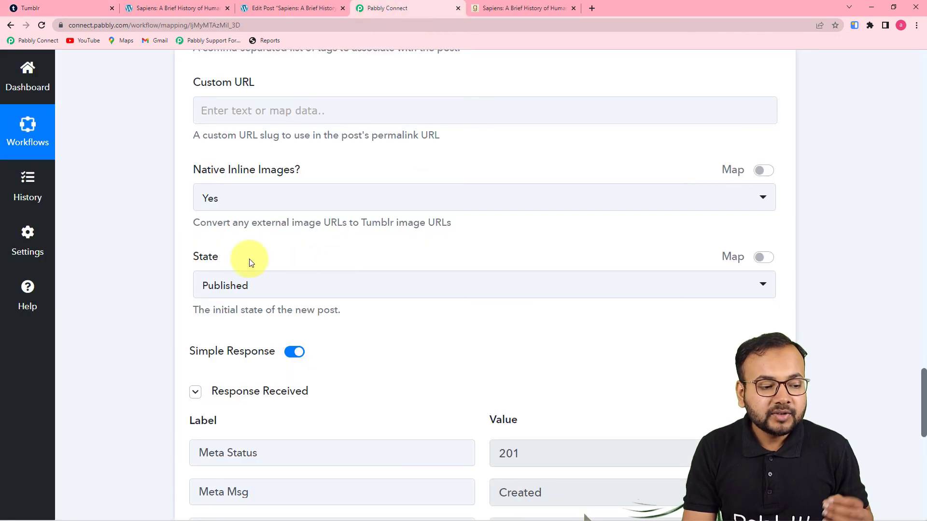
scroll(166, 250, "down", 3)
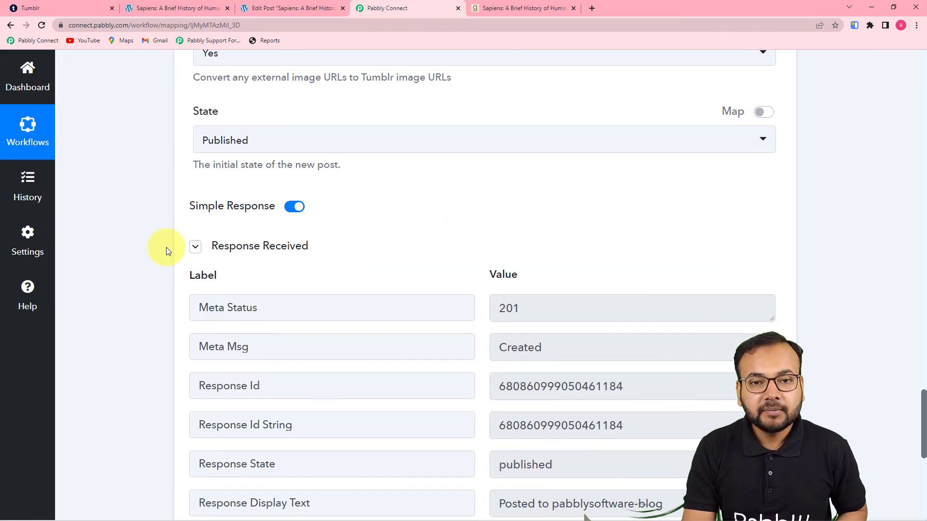
scroll(166, 249, "down", 6)
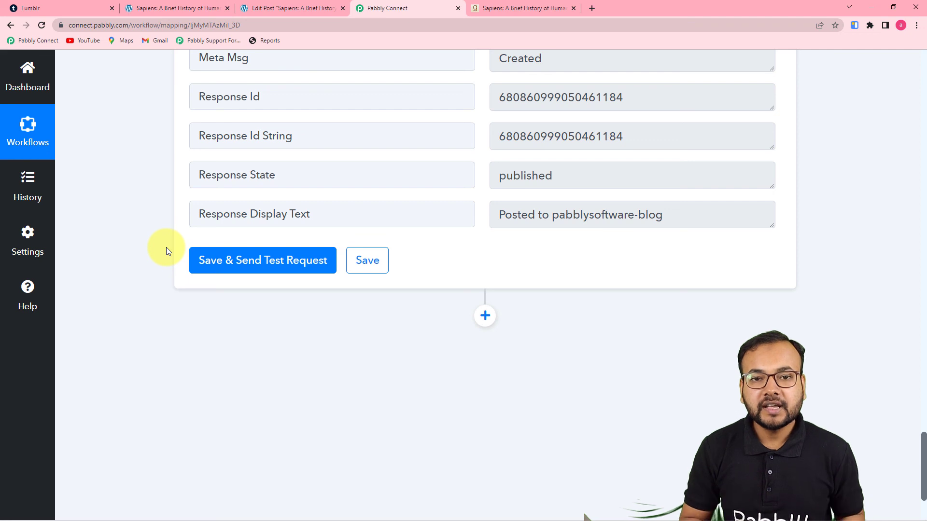